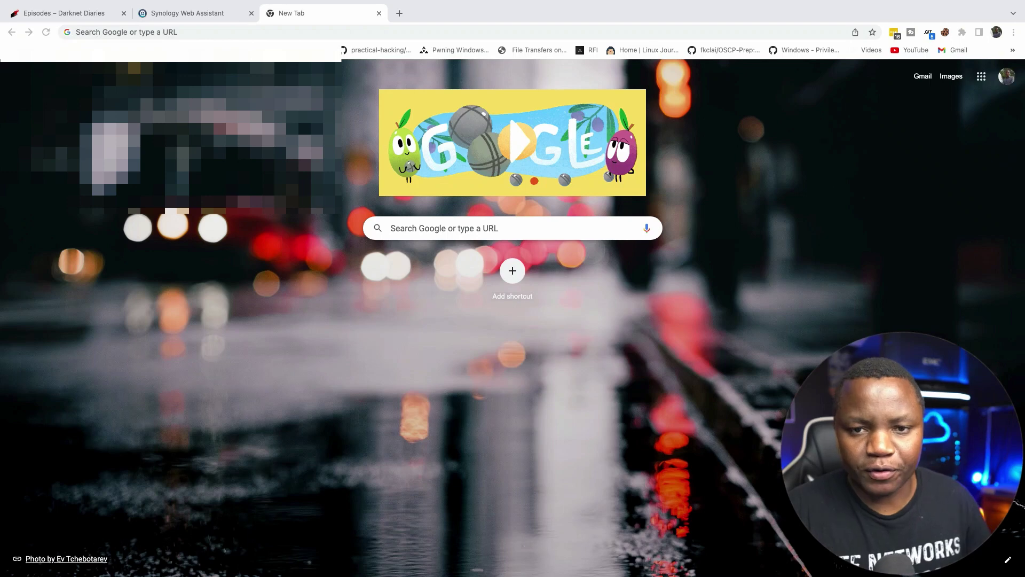
Open finds.synology.com and connect to the DS920+ found on the local network
left_click(110, 31)
left_click(138, 48)
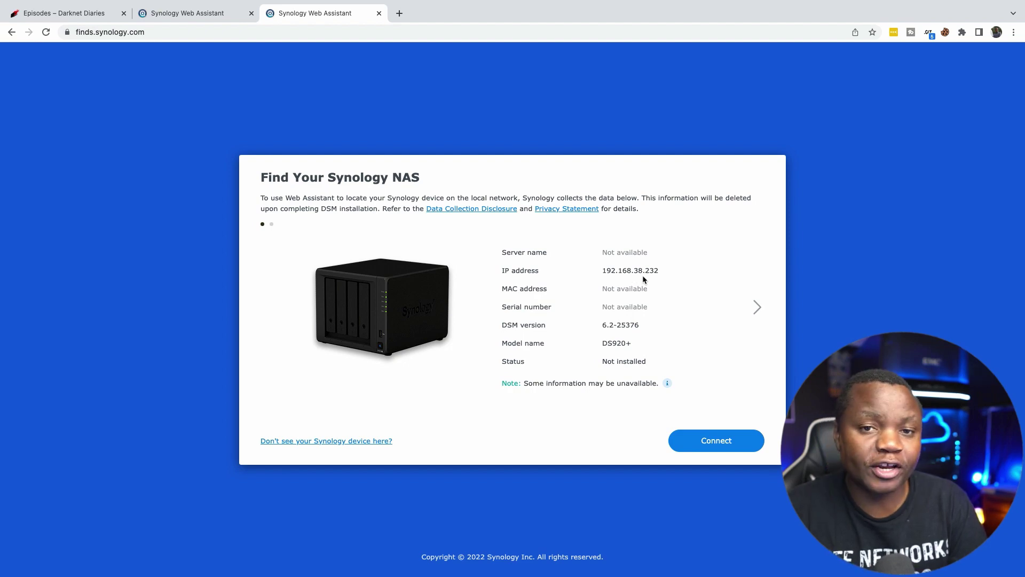
left_click(718, 444)
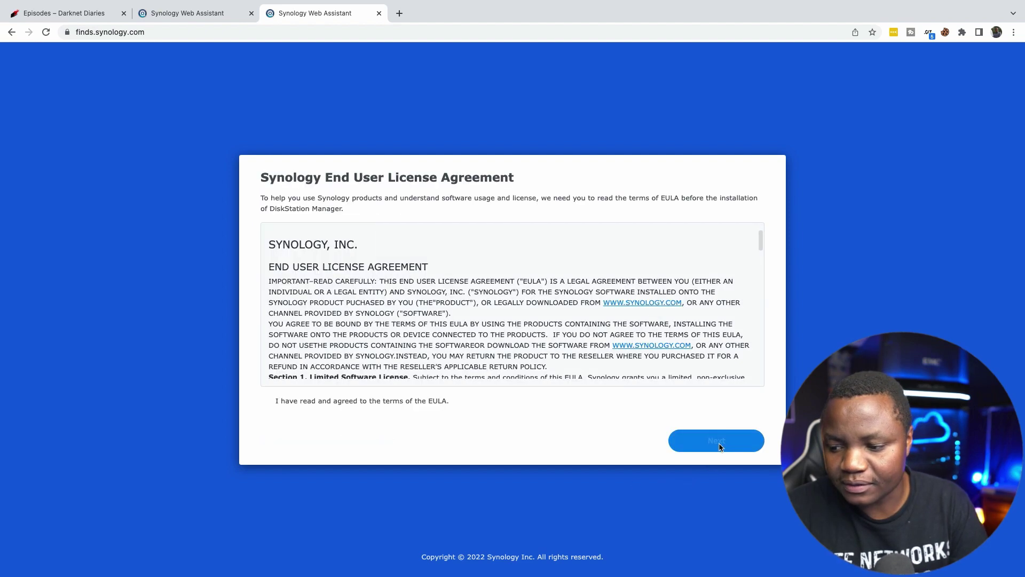
Agree to the Synology End User License Agreement and continue past the Privacy Statement
left_click(265, 401)
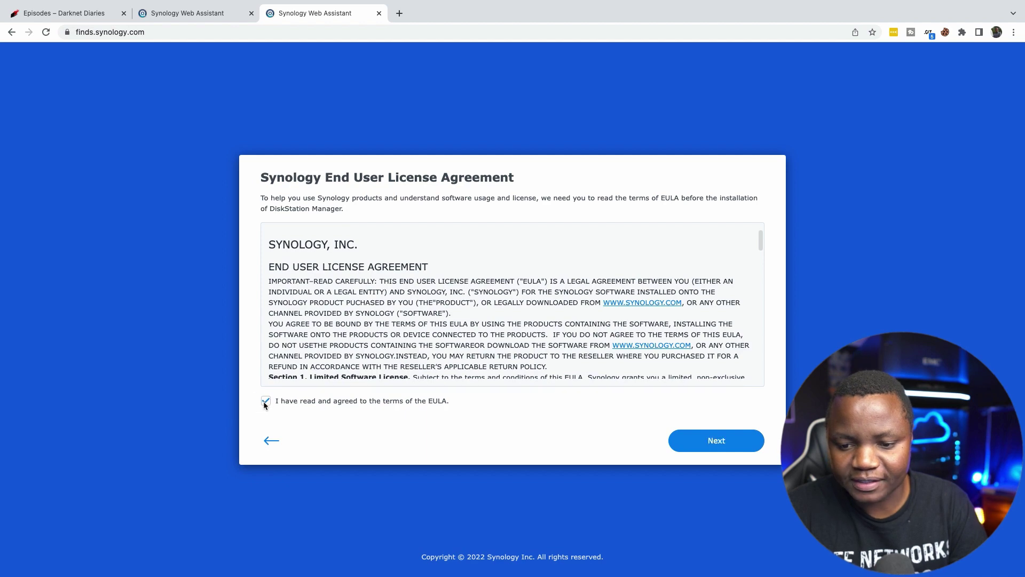
left_click(700, 433)
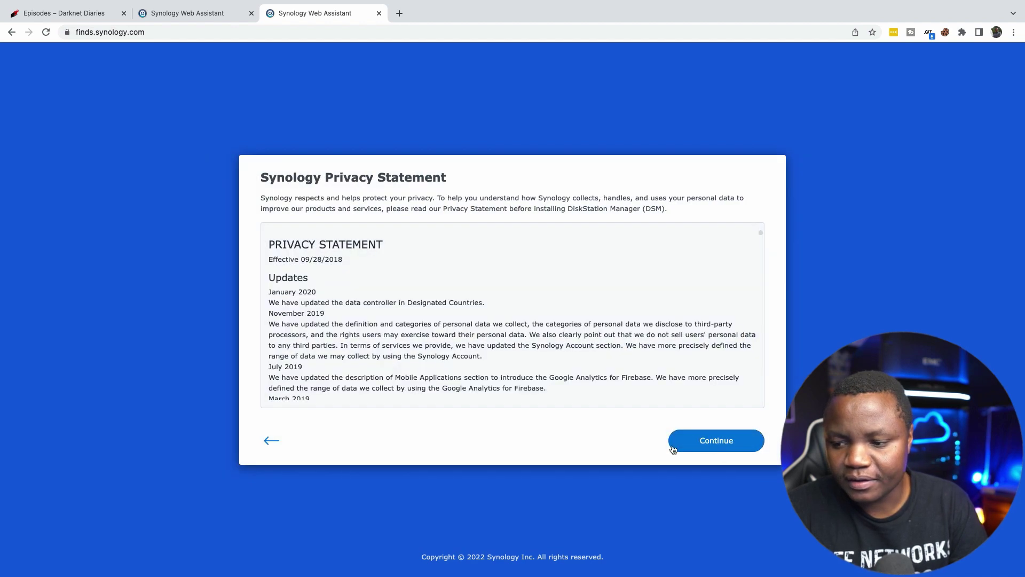
left_click(725, 442)
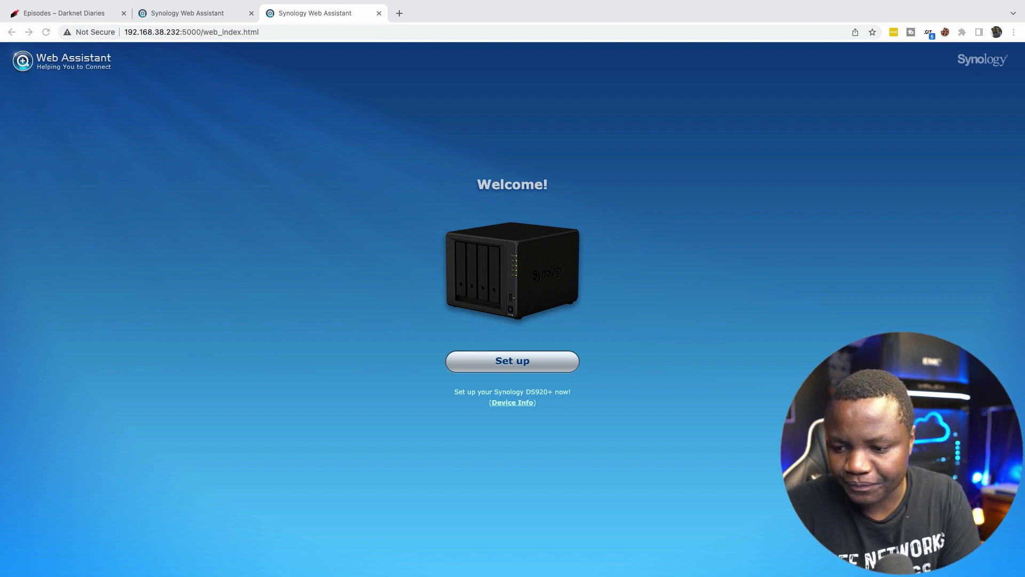
Check the device info, then start installing the latest DSM, agreeing that all data on hard disk 3 is removed
left_click(513, 405)
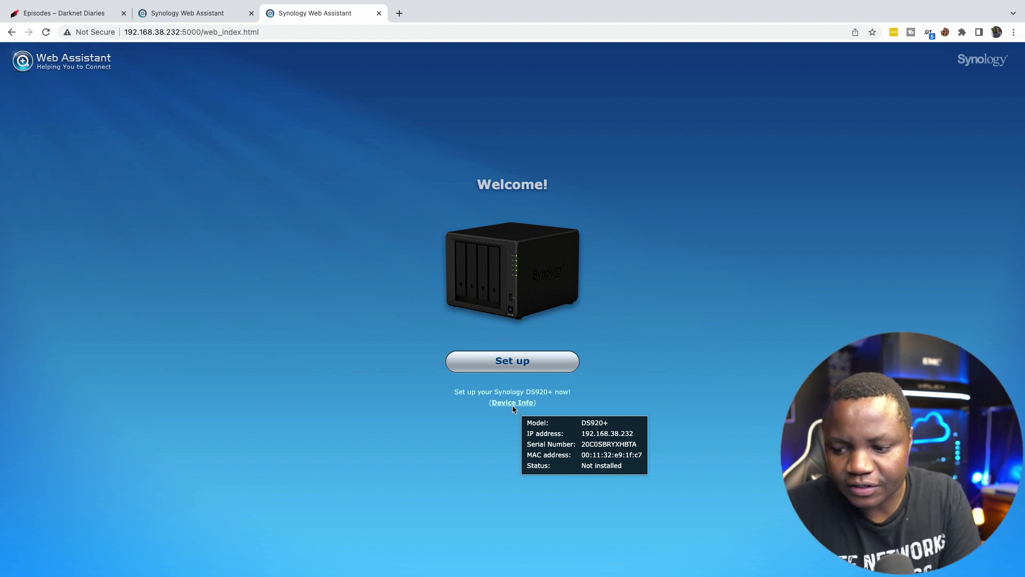
left_click(503, 362)
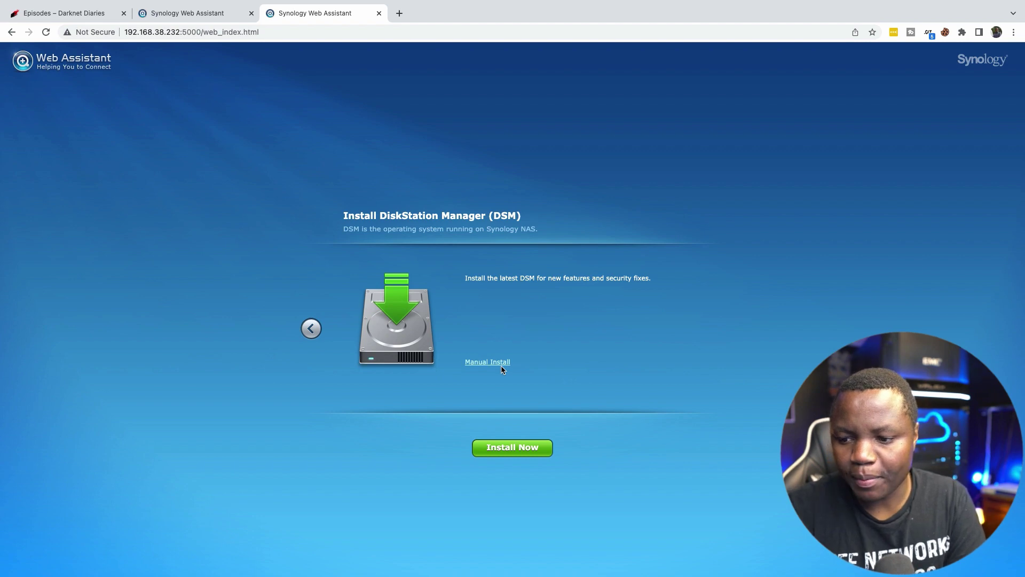
left_click(520, 451)
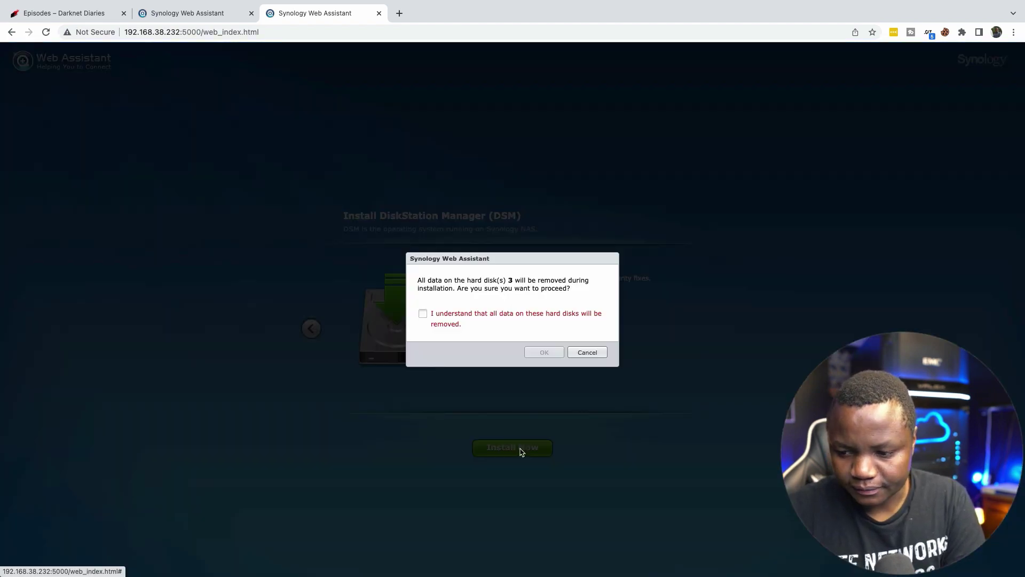
left_click(421, 313)
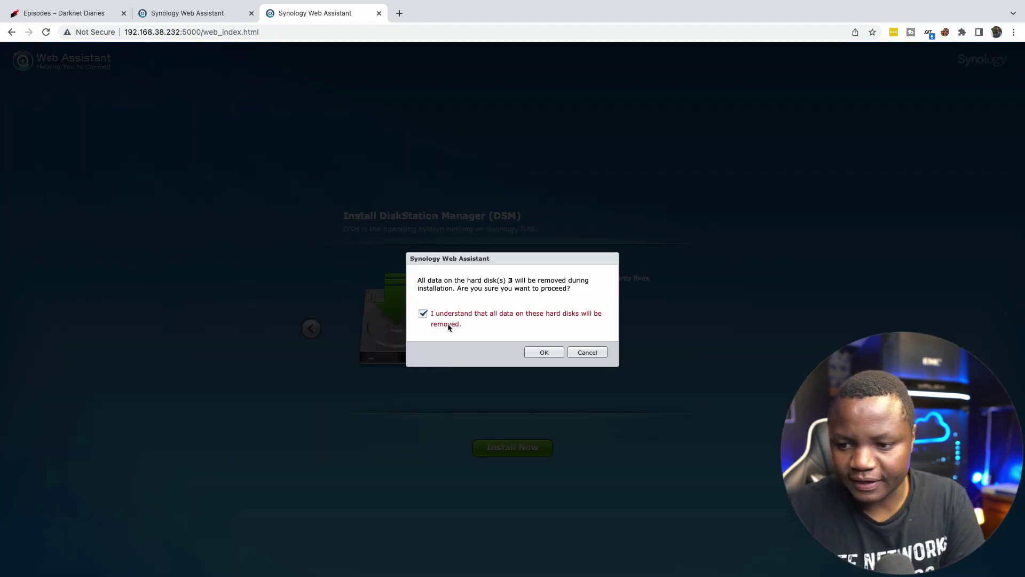
left_click(544, 353)
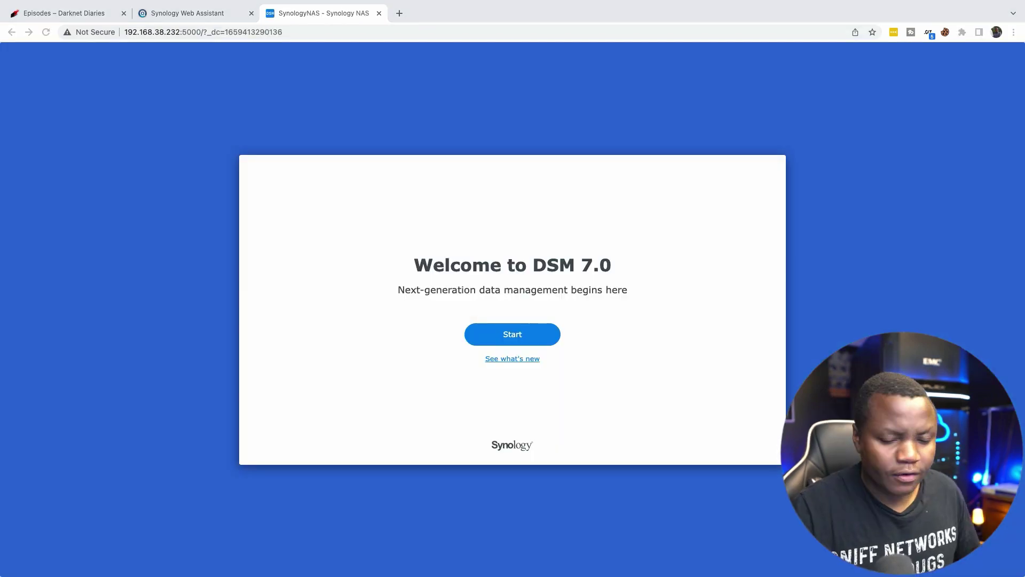
Start the DSM 7.0 initial setup and name the device ITSL-NAS
left_click(507, 335)
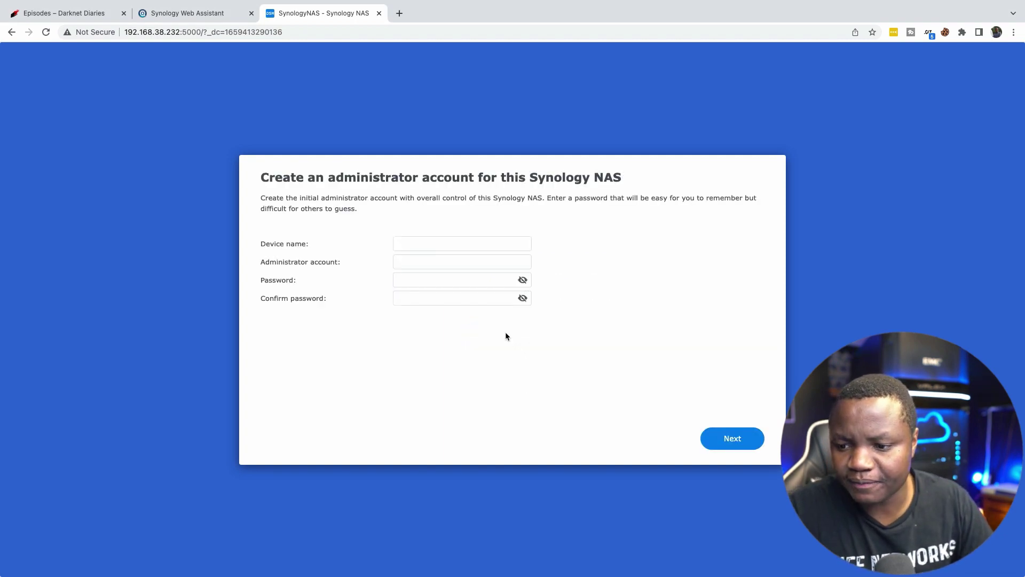
left_click(445, 246)
type("ITSL-NAS")
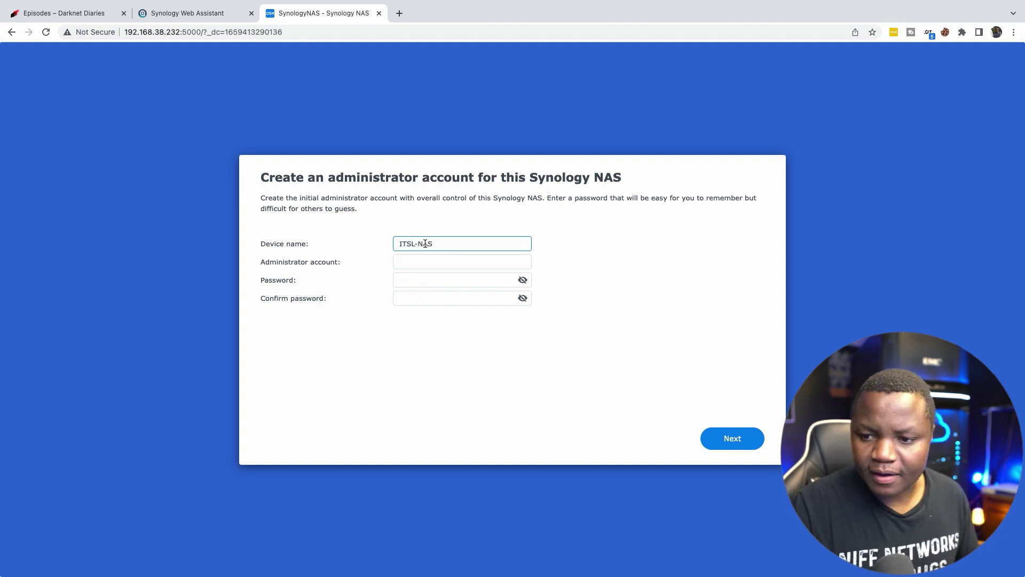
Create the administrator account by entering its account name, the password and the password confirmation
left_click(426, 262)
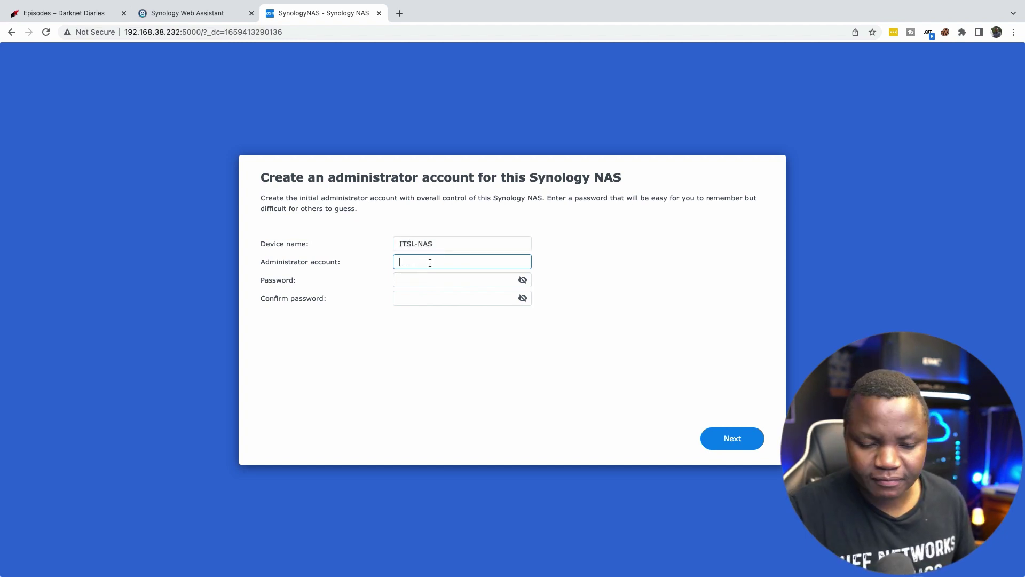
type("itsladmin")
left_click(441, 282)
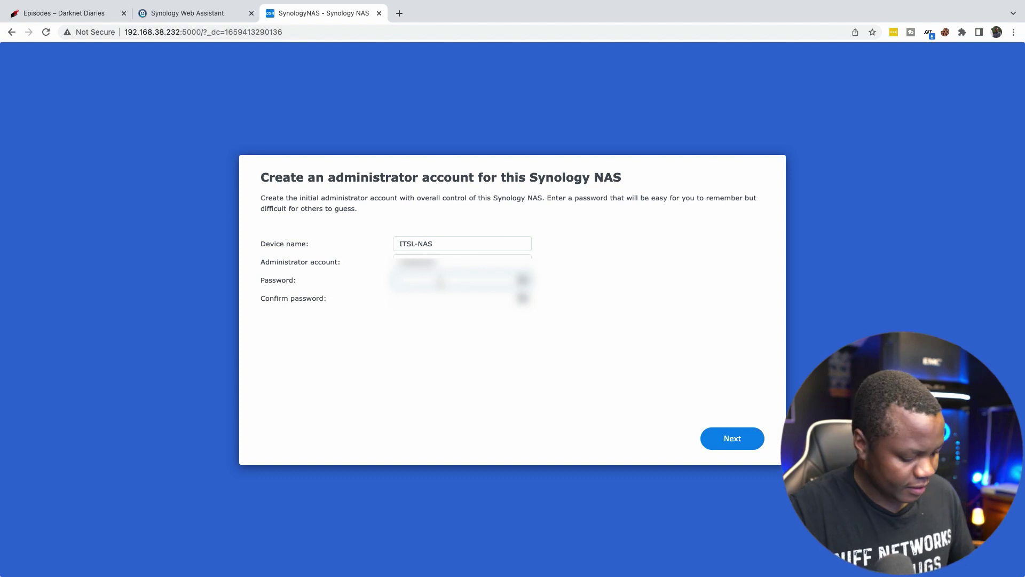
type("********")
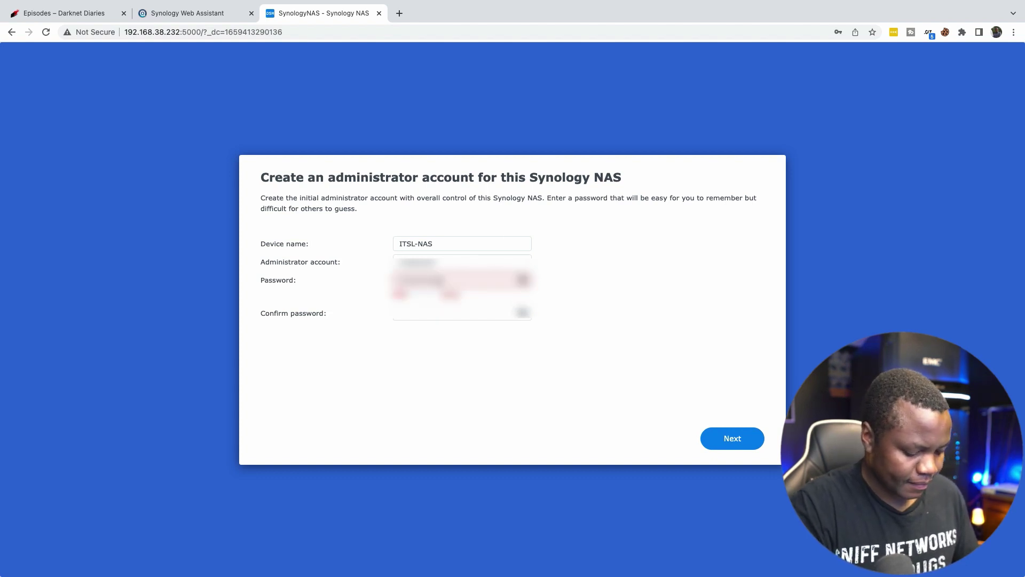
left_click(431, 315)
type("********")
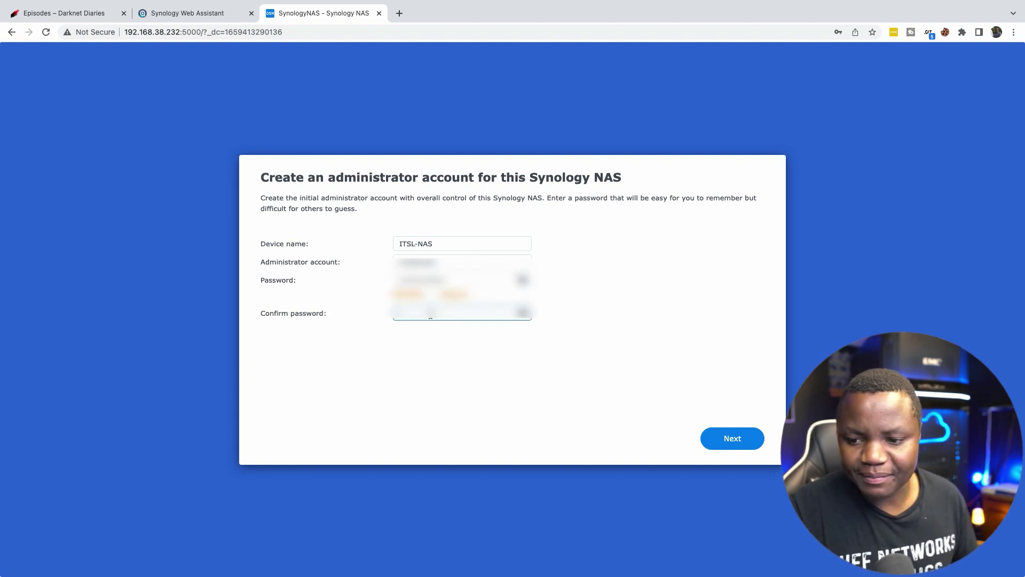
left_click(730, 443)
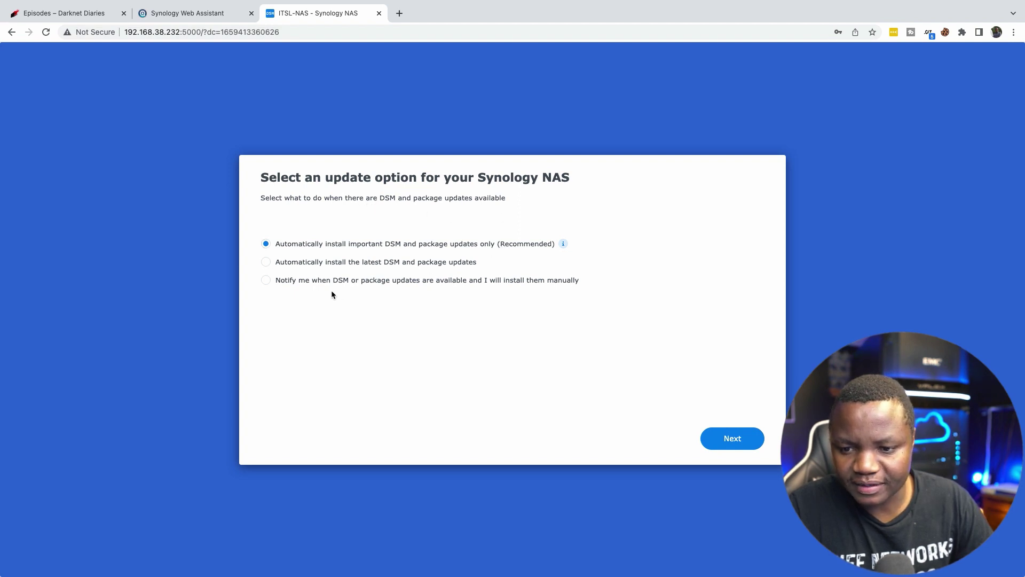
Keep automatic installation of important updates only and the device analytics agreement, and skip creating a Synology Account
left_click(744, 442)
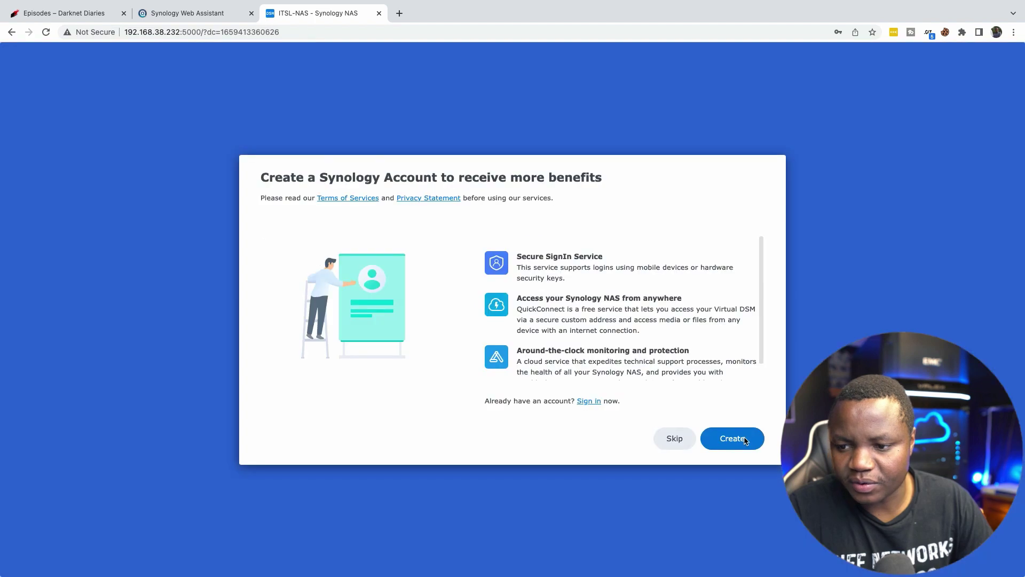
scroll(570, 315, "down", 1)
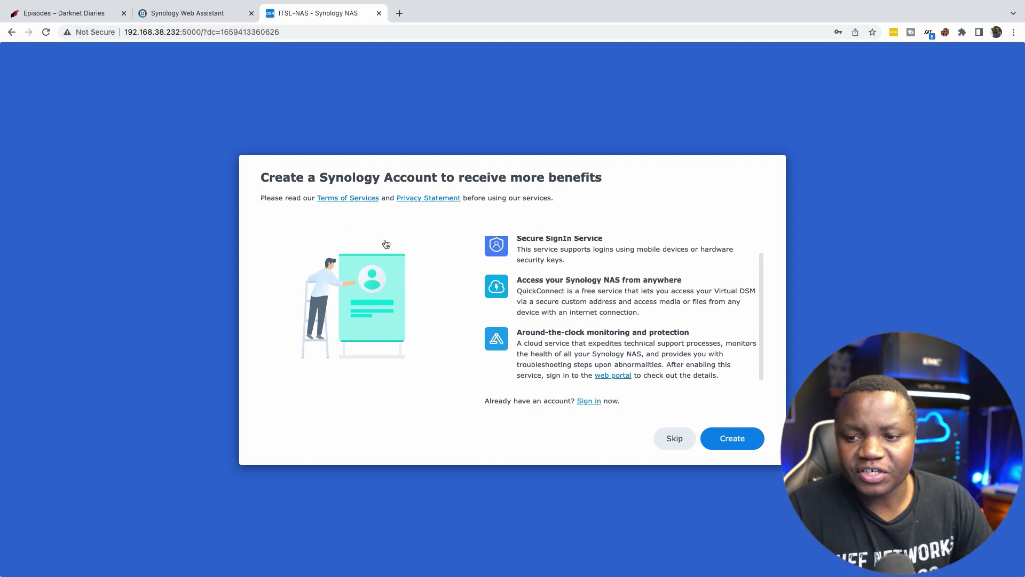
left_click(672, 437)
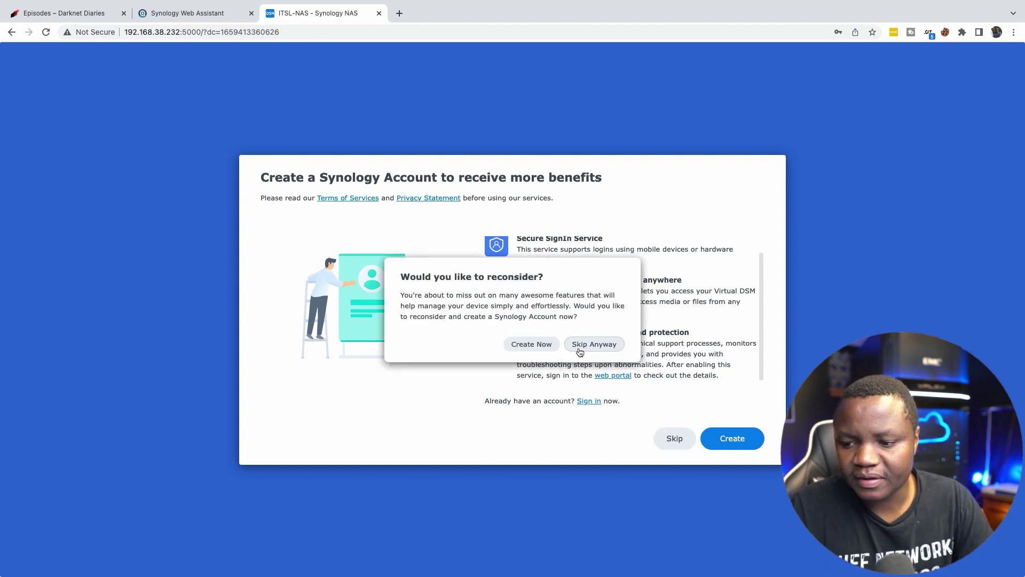
left_click(587, 347)
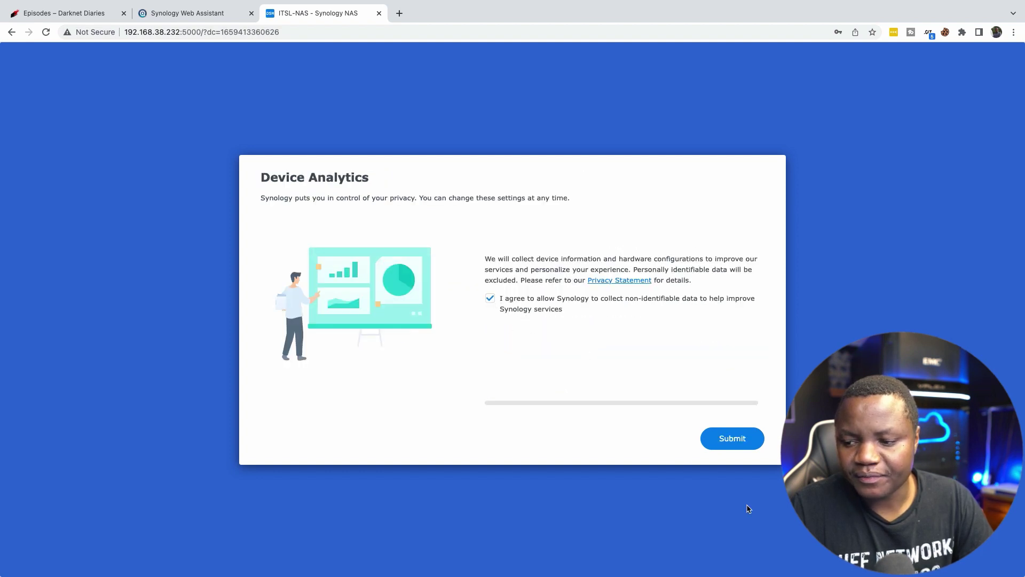
left_click(731, 442)
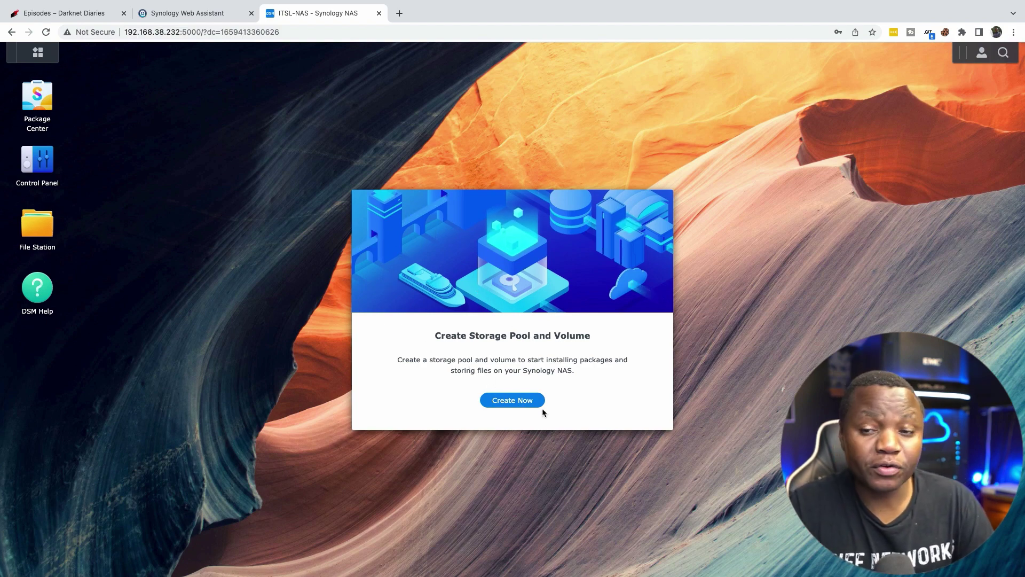
Start creating a storage pool with RAID type SHR and the description PLEX
left_click(511, 401)
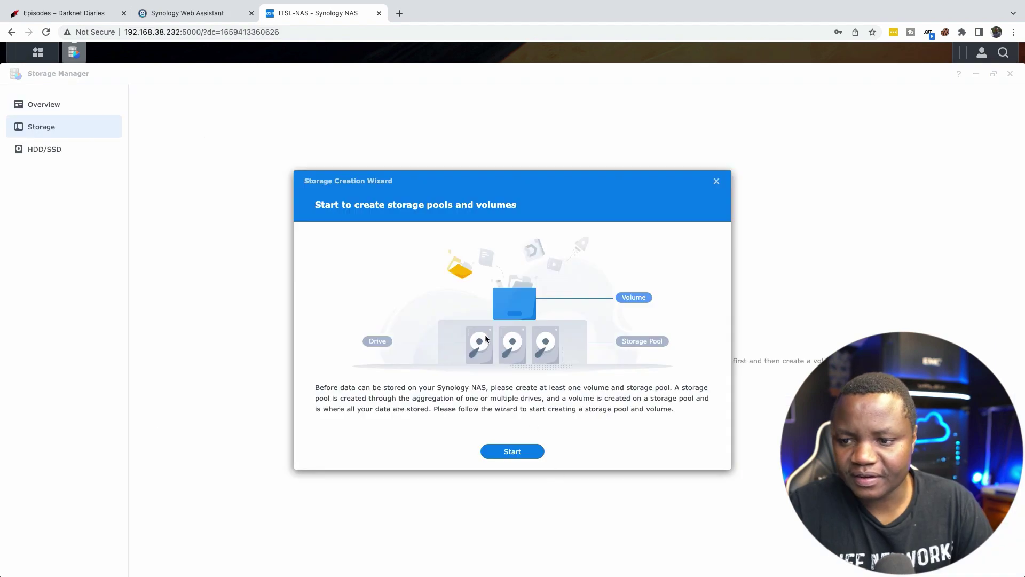
left_click(509, 454)
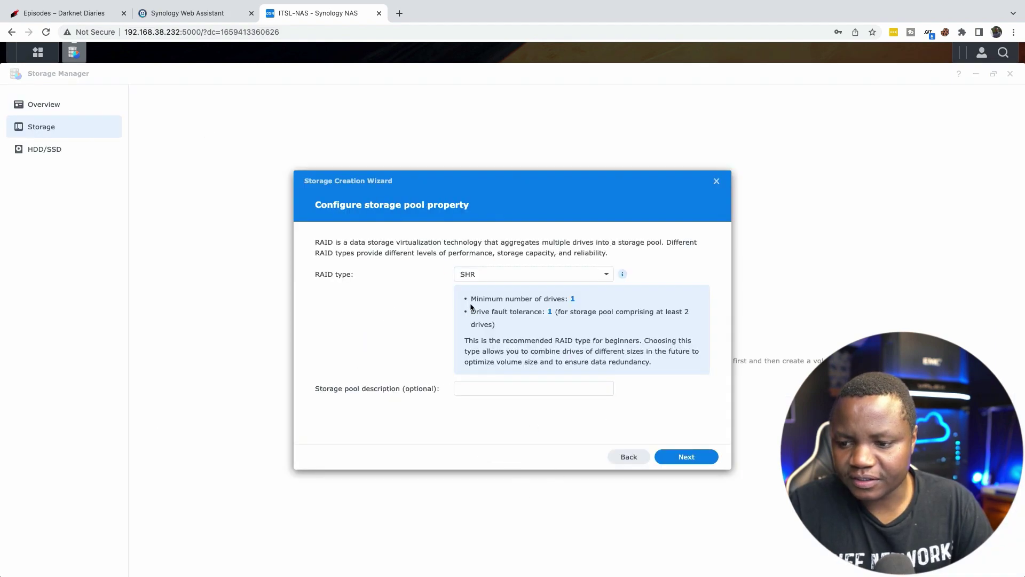
left_click(598, 278)
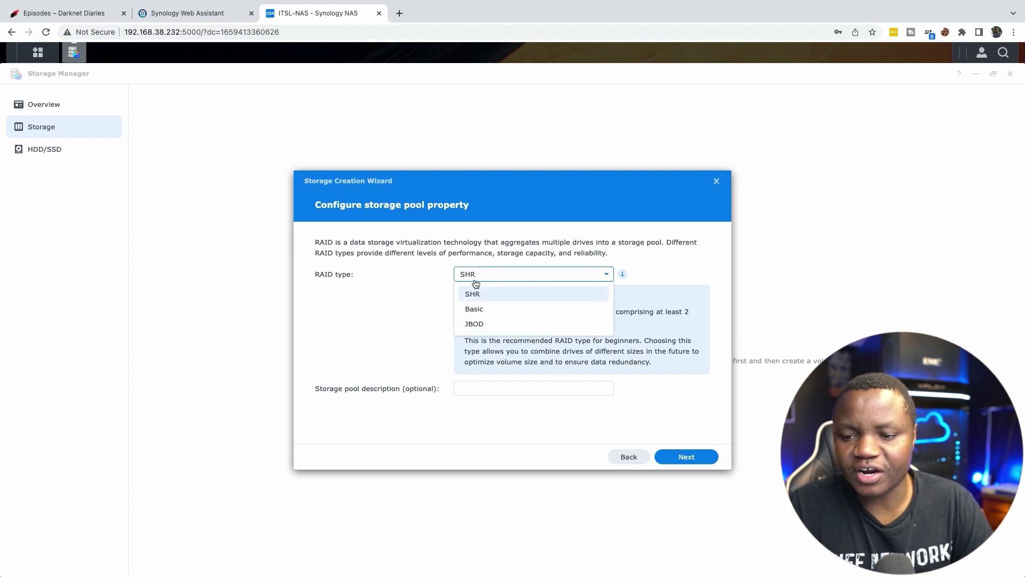
left_click(648, 268)
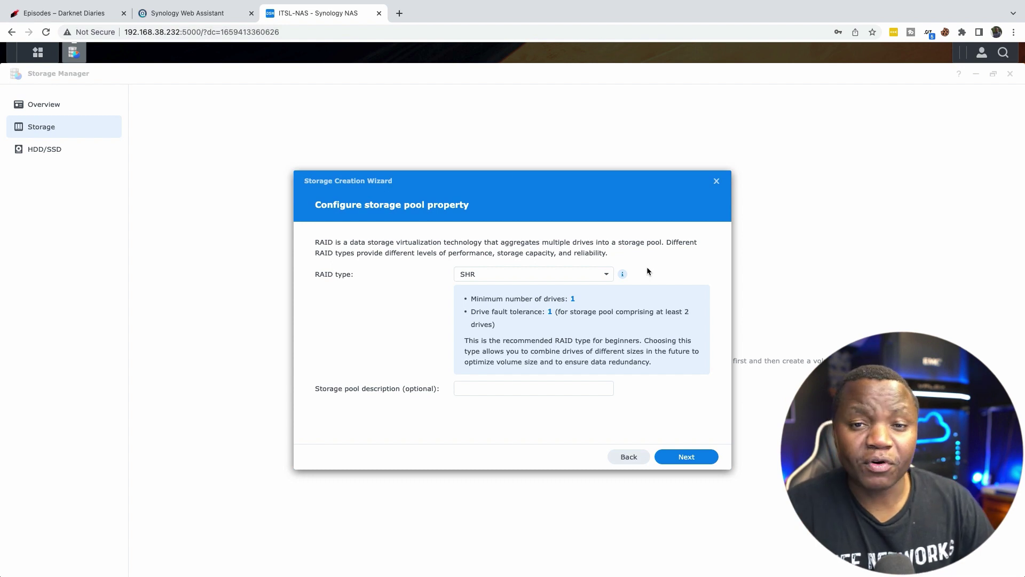
left_click(479, 386)
type("P")
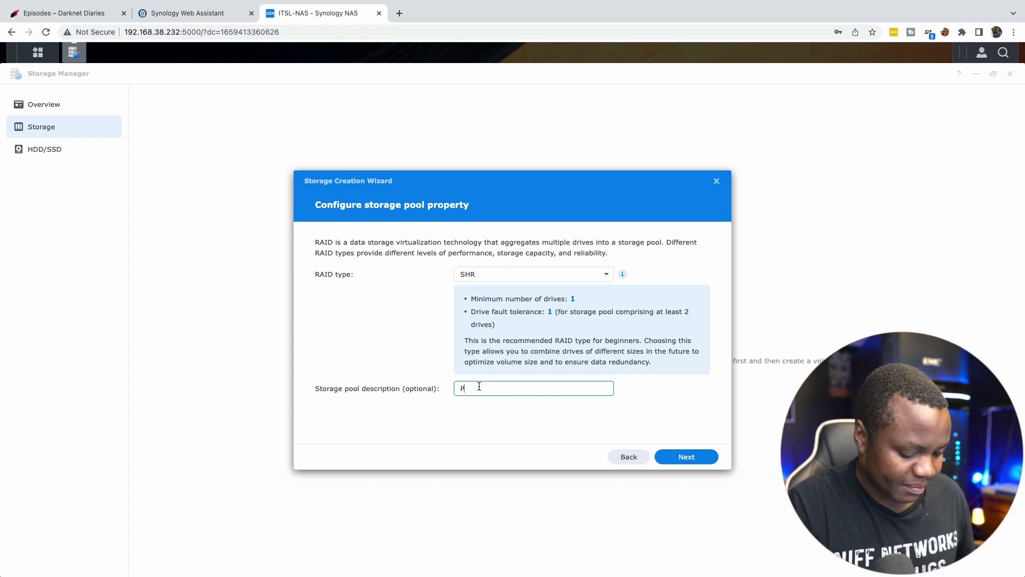
type("LEX")
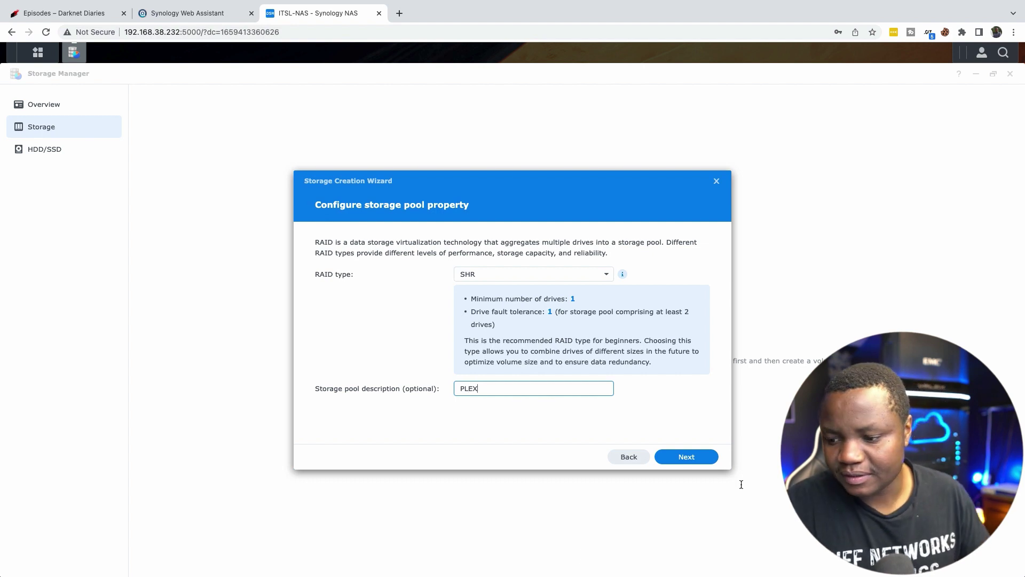
left_click(688, 458)
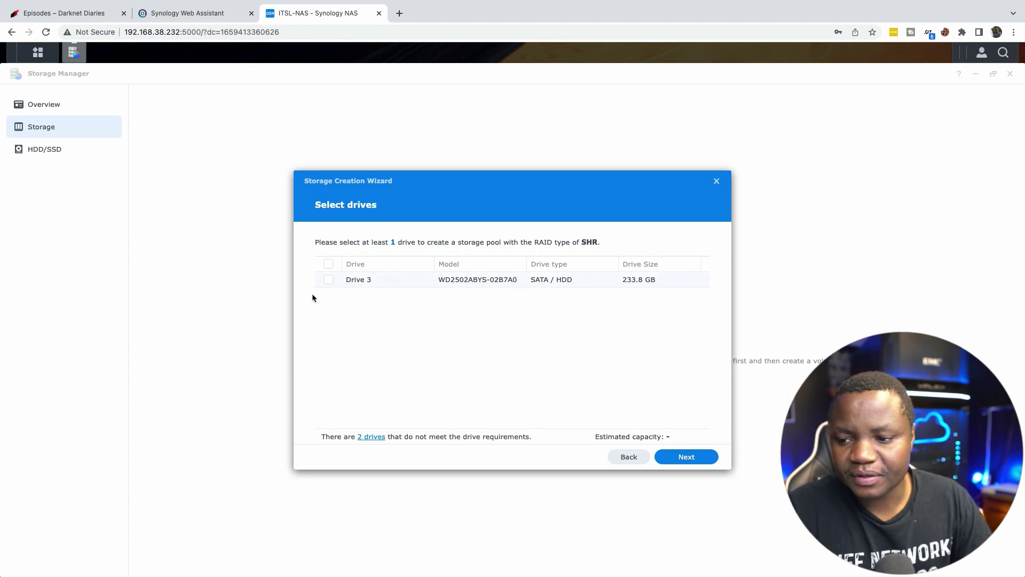
Select Drive 3 for the storage pool, continue despite the compatibility notice, and skip the drive check
left_click(329, 280)
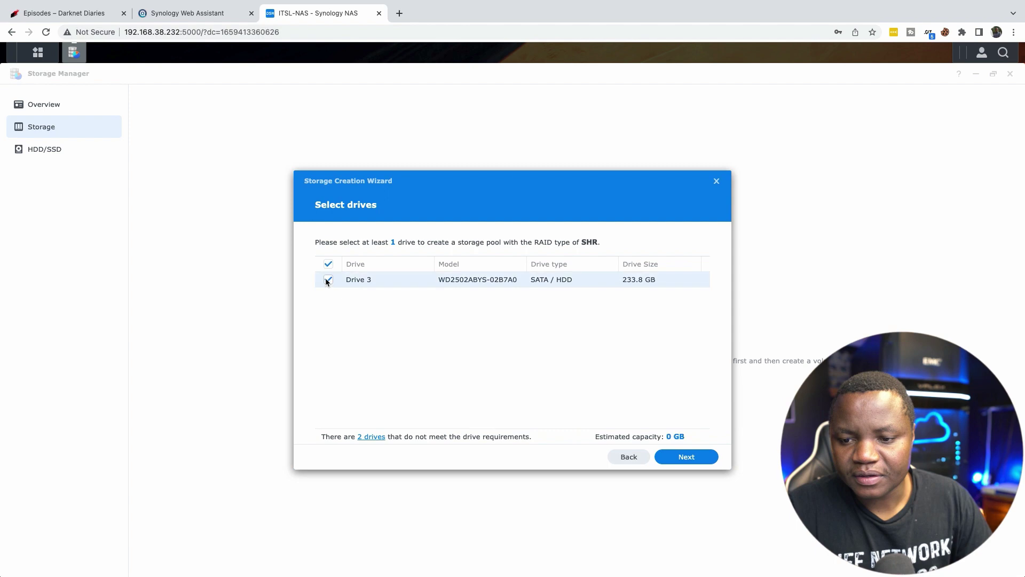
left_click(687, 457)
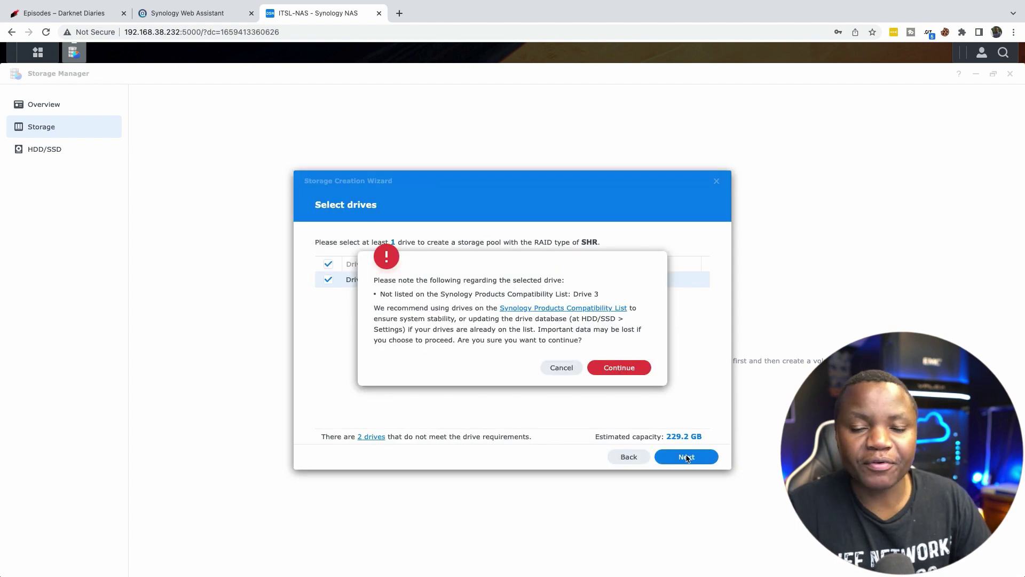
left_click(617, 369)
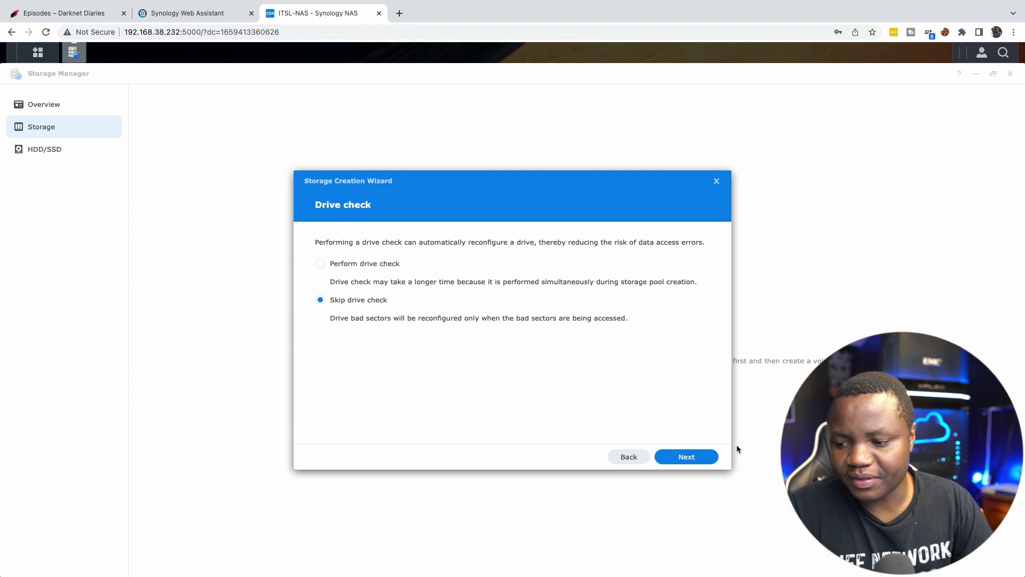
left_click(689, 458)
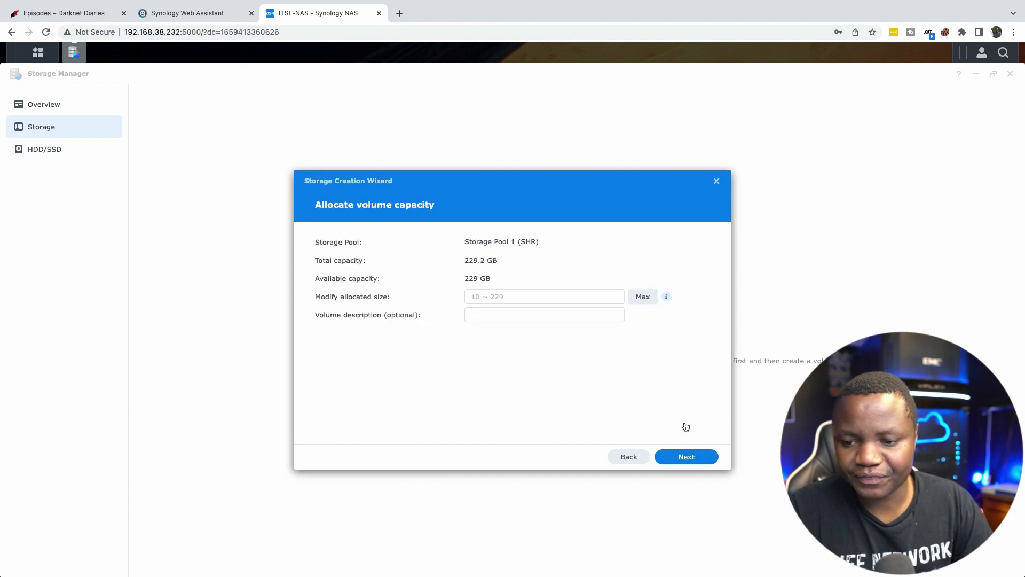
Allocate 229 GB to the new volume and give it the description PLEX
key("Tab")
type("PLEX")
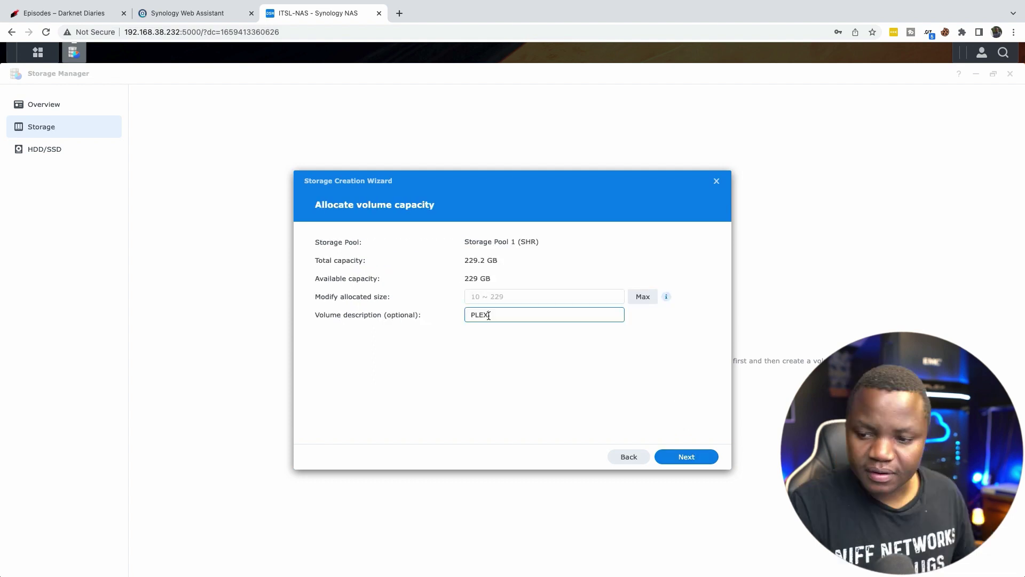
left_click(686, 457)
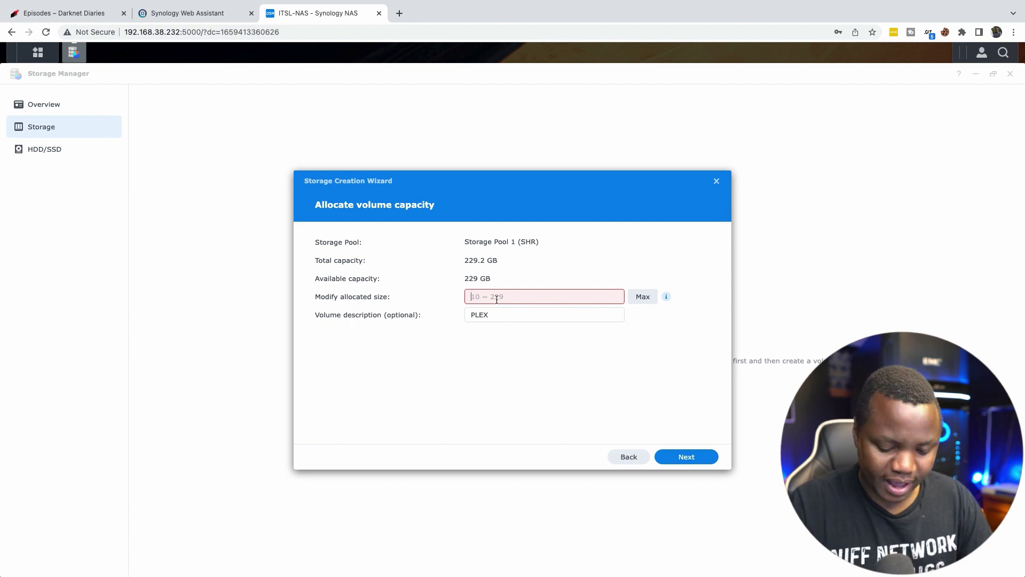
type("229")
key("Return")
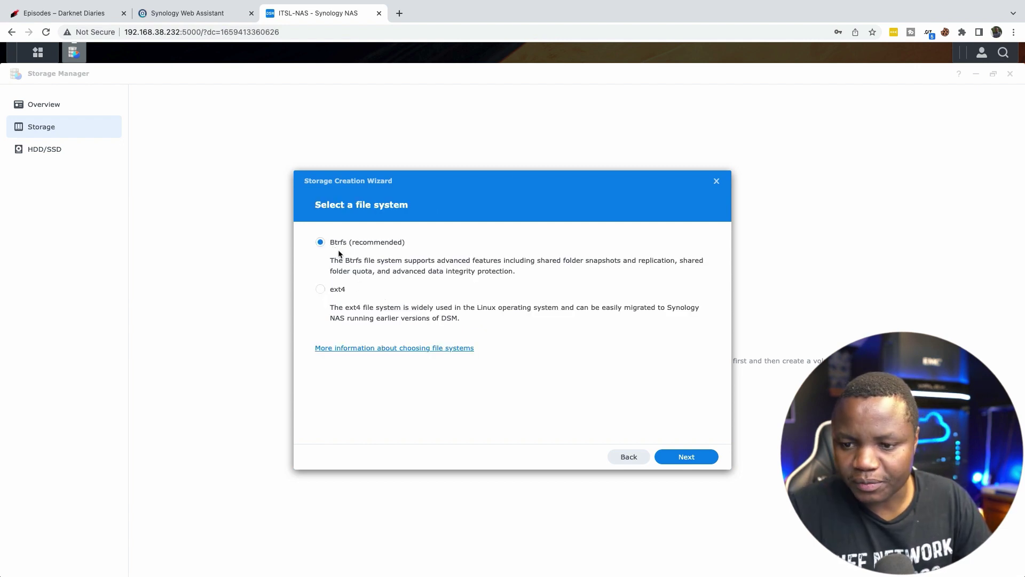
Keep Btrfs as the file system, apply the storage pool and volume settings, and agree to erase the drive's data
left_click(693, 461)
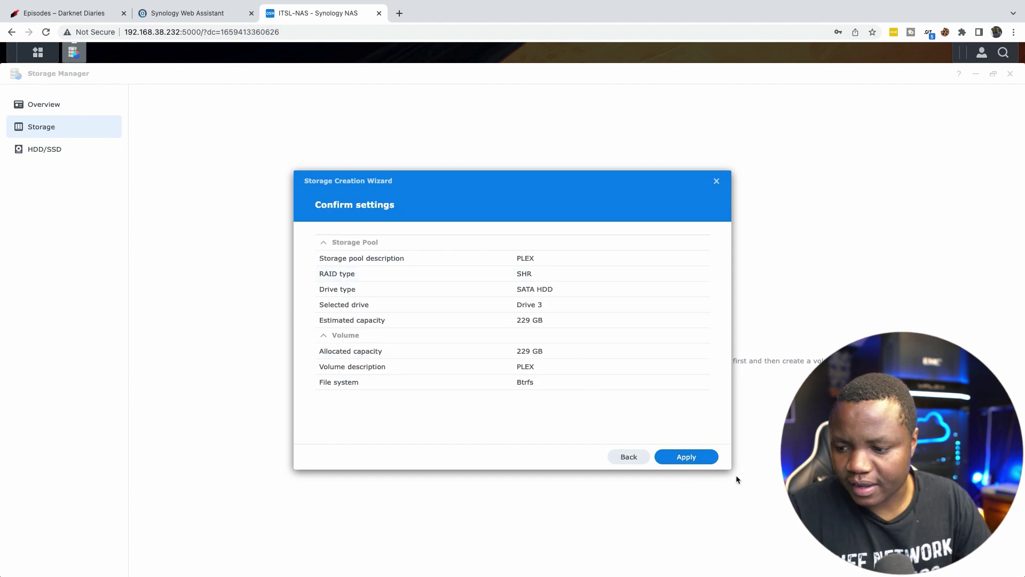
left_click(687, 460)
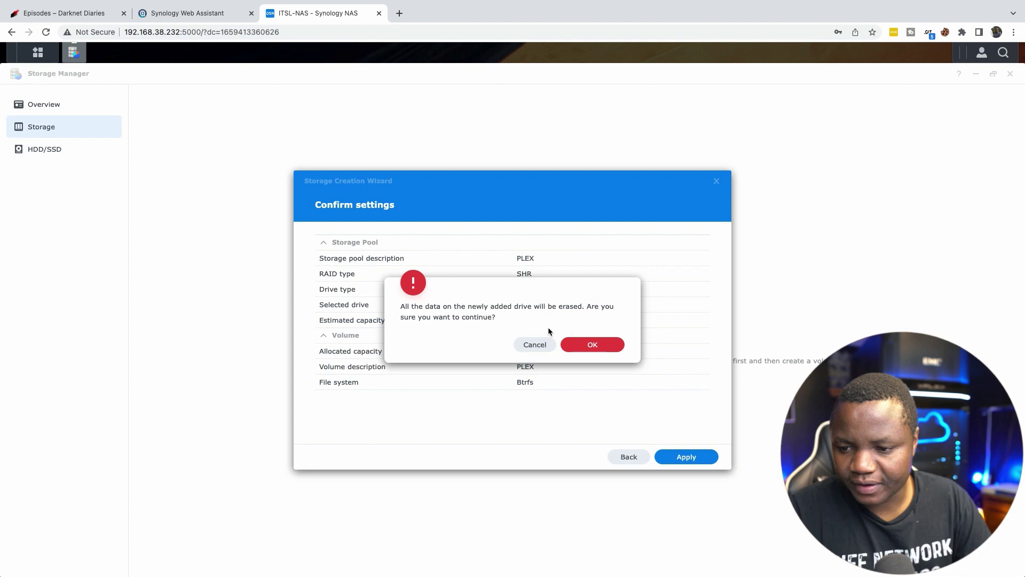
left_click(601, 345)
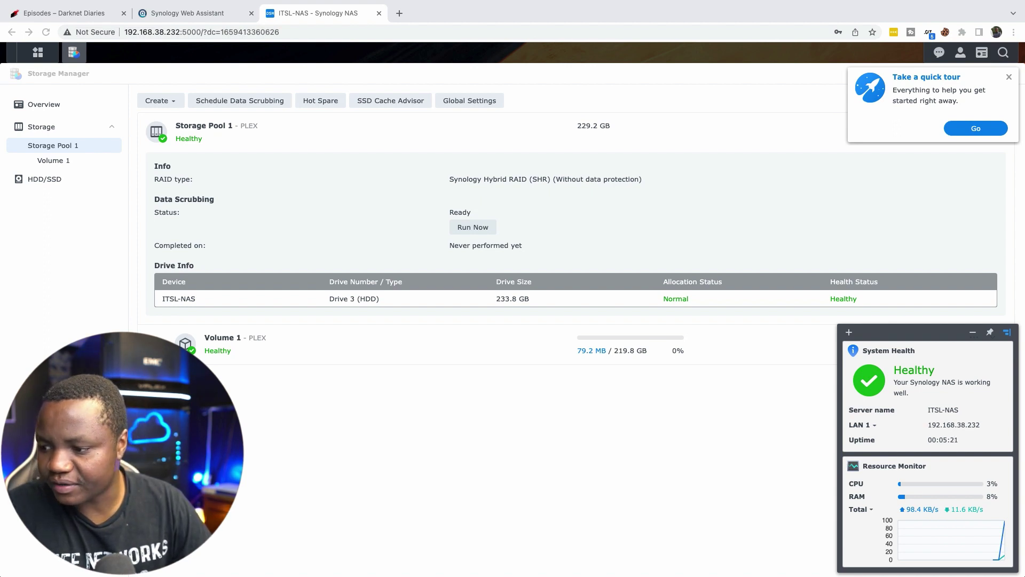
Inspect Cache device 1 among the drives, open the management of available drives, and try to create a storage pool from them
left_click(47, 180)
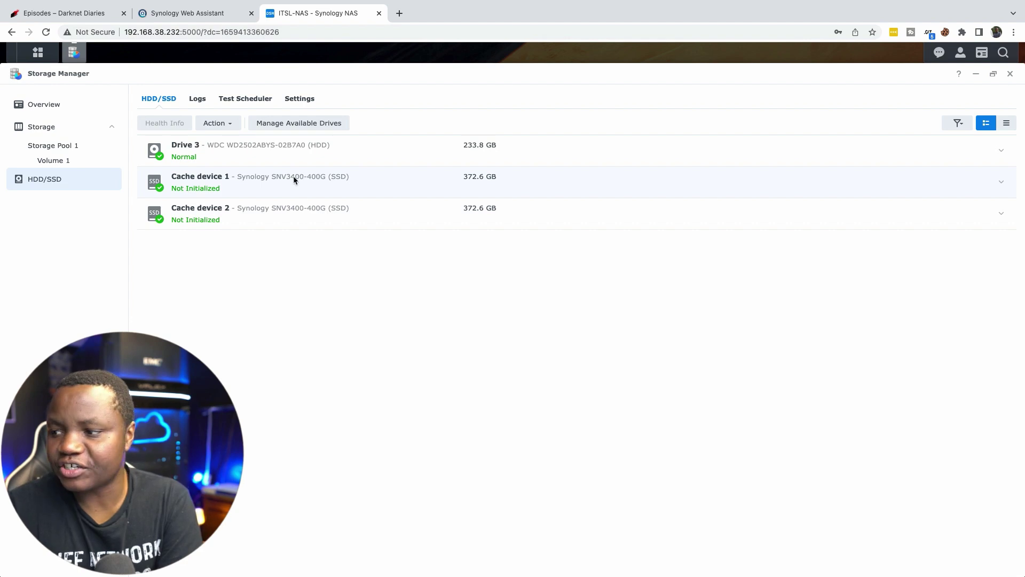
left_click(261, 180)
left_click(216, 123)
left_click(299, 123)
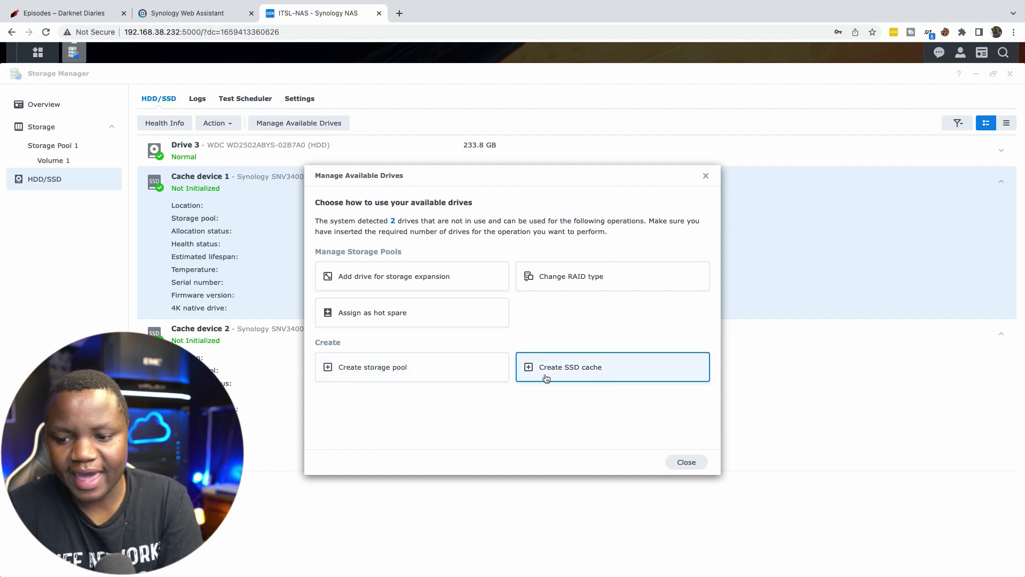
left_click(360, 367)
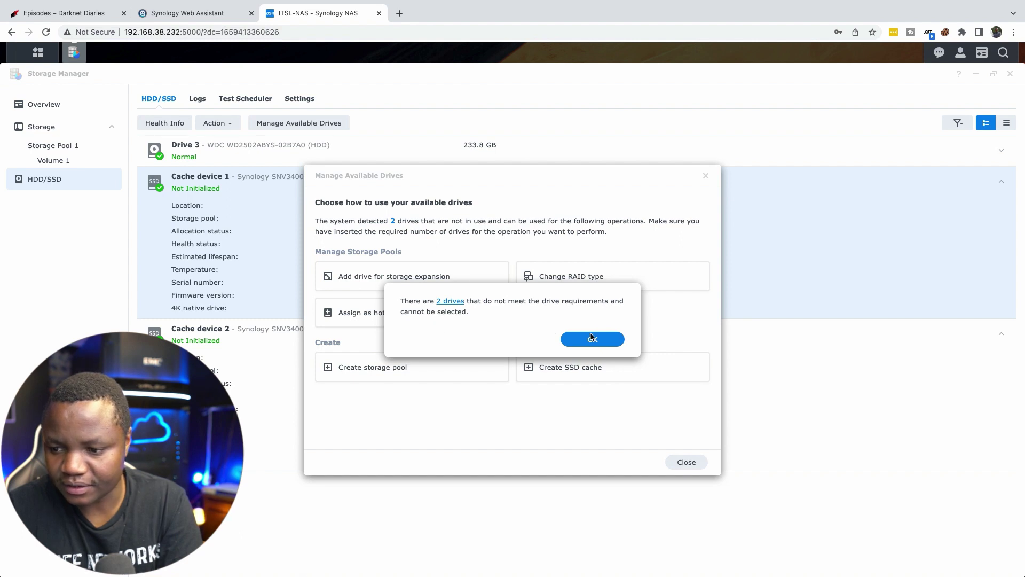
left_click(605, 340)
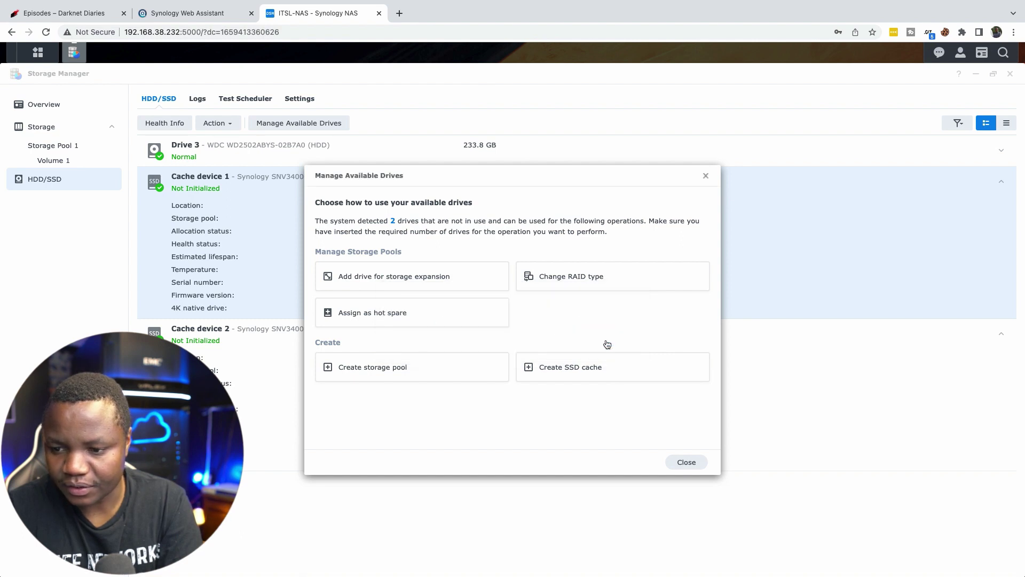
Start creating an SSD cache mounted on Volume 1 in read-write mode and acknowledge the data loss risk
left_click(572, 366)
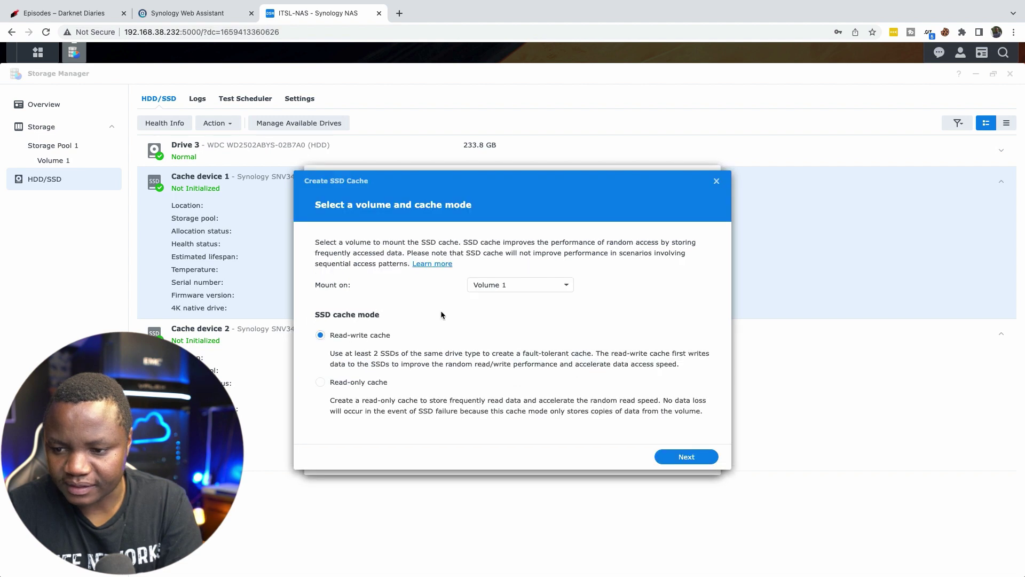
left_click(563, 286)
left_click(491, 302)
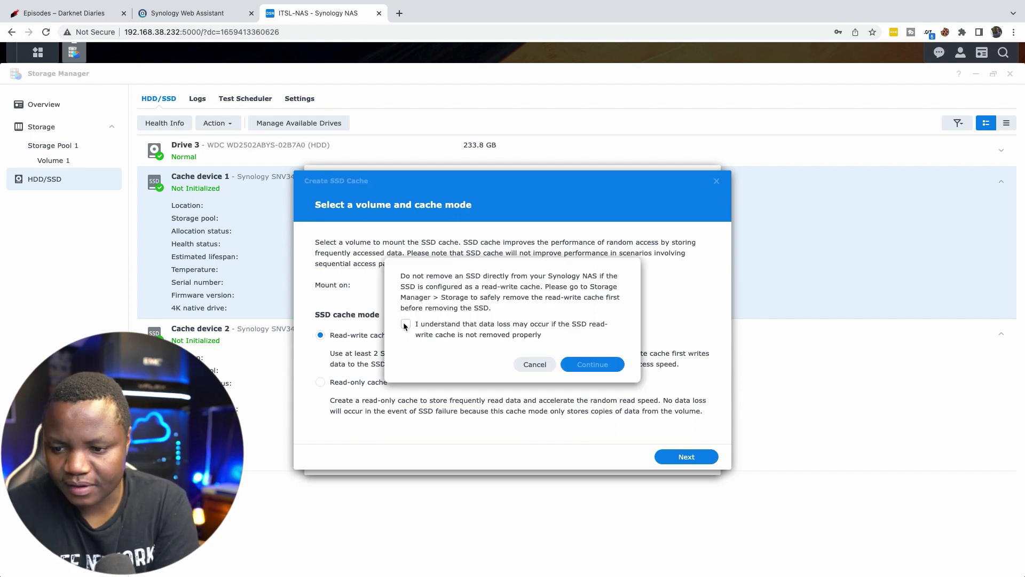
left_click(407, 324)
left_click(619, 366)
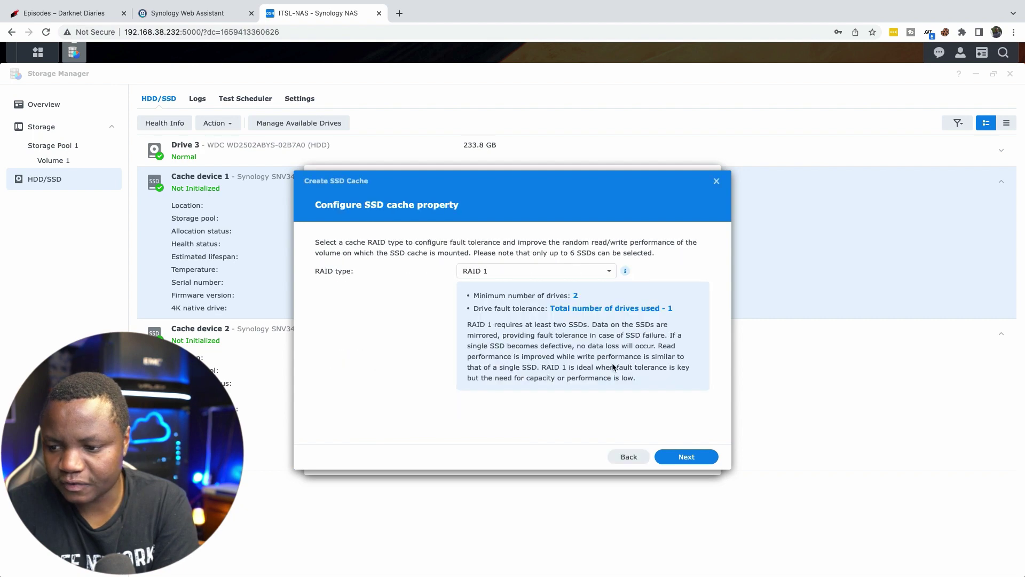
Create the SSD cache as RAID 1 from Cache device 1 and 2, with Btrfs metadata pinning enabled
left_click(688, 458)
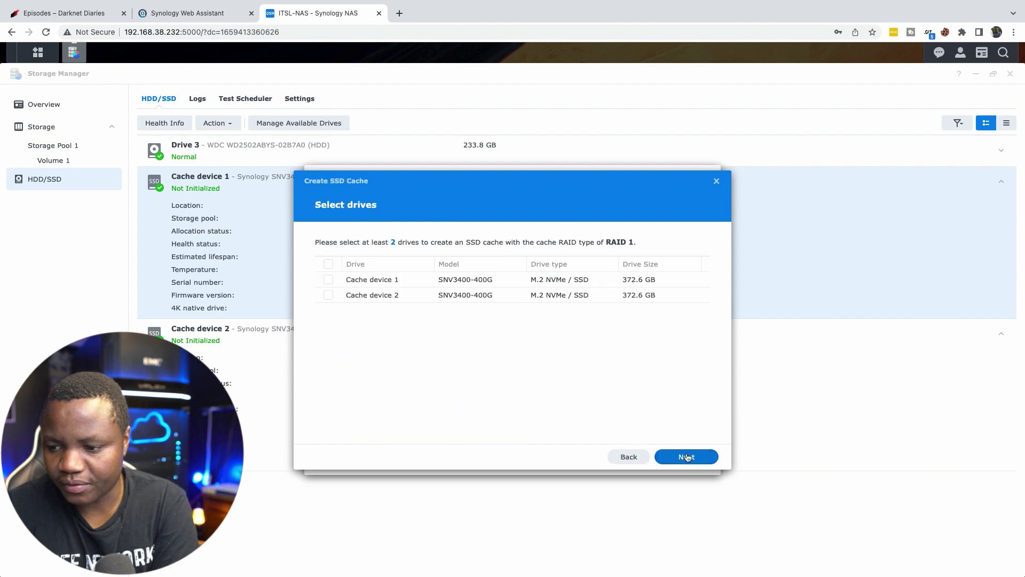
left_click(329, 265)
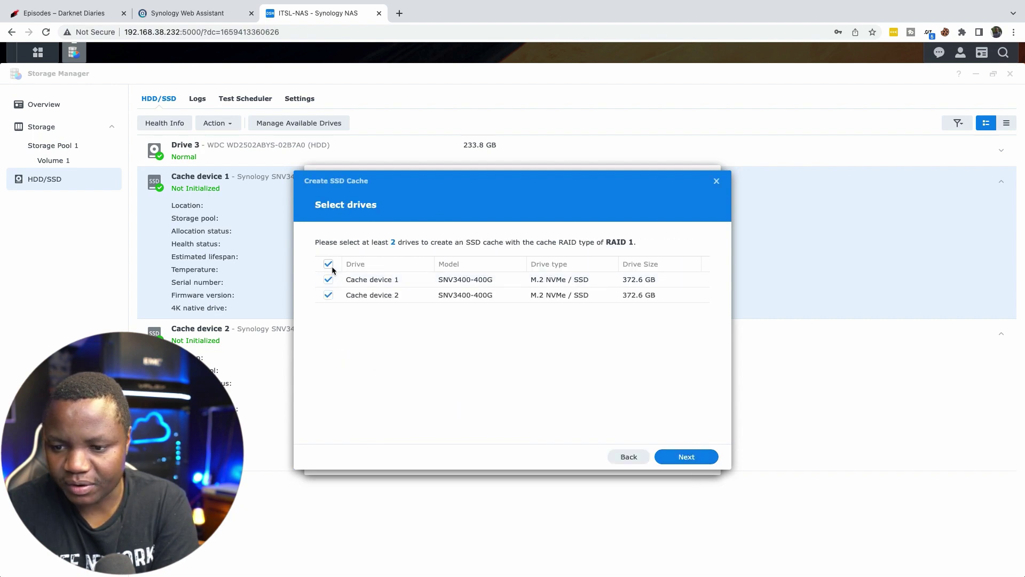
left_click(687, 459)
left_click(685, 459)
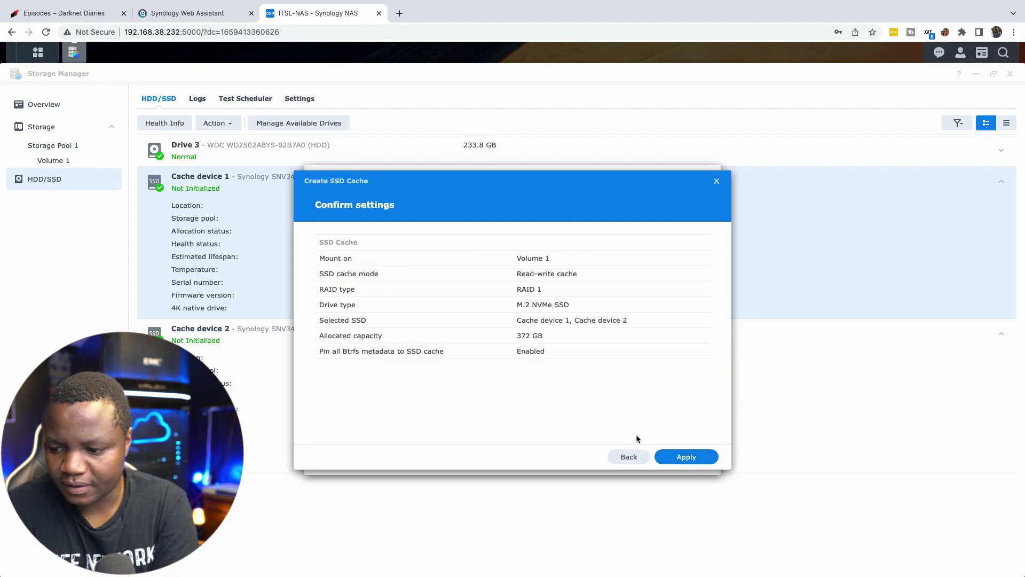
left_click(687, 456)
left_click(592, 345)
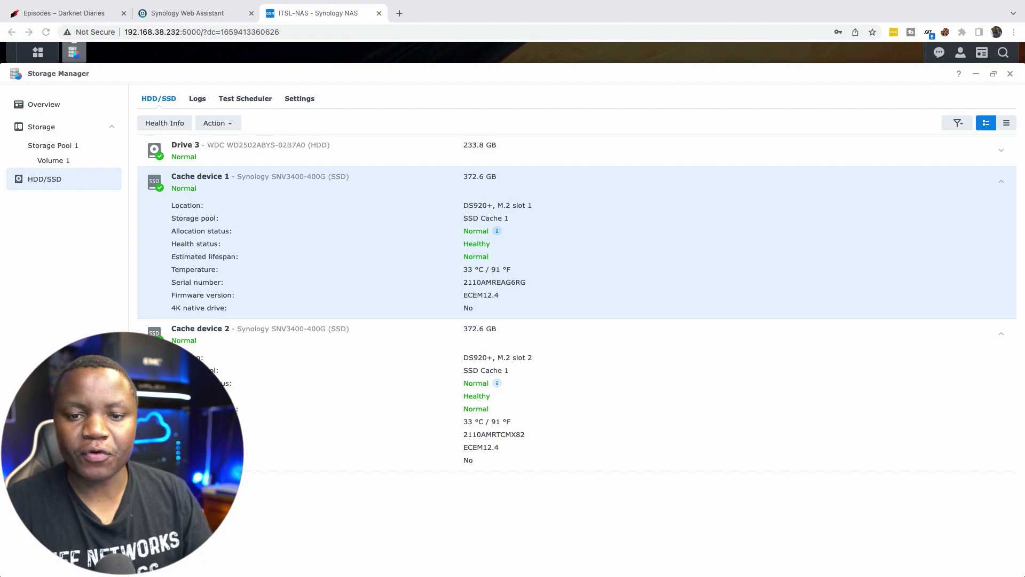
Review the storage pool and Volume 1 with their cache drives, and minimize Storage Manager
left_click(54, 161)
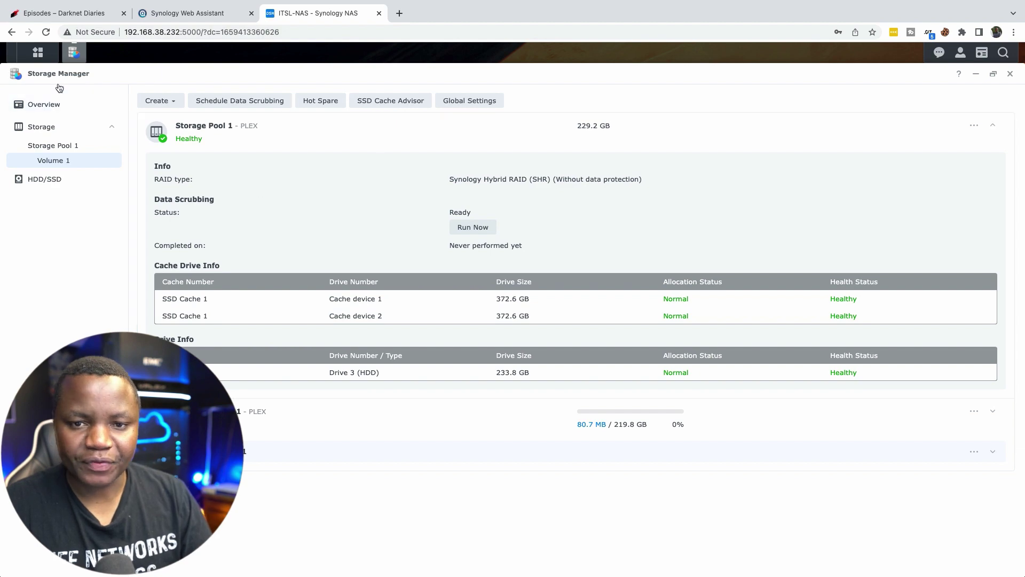
left_click(975, 74)
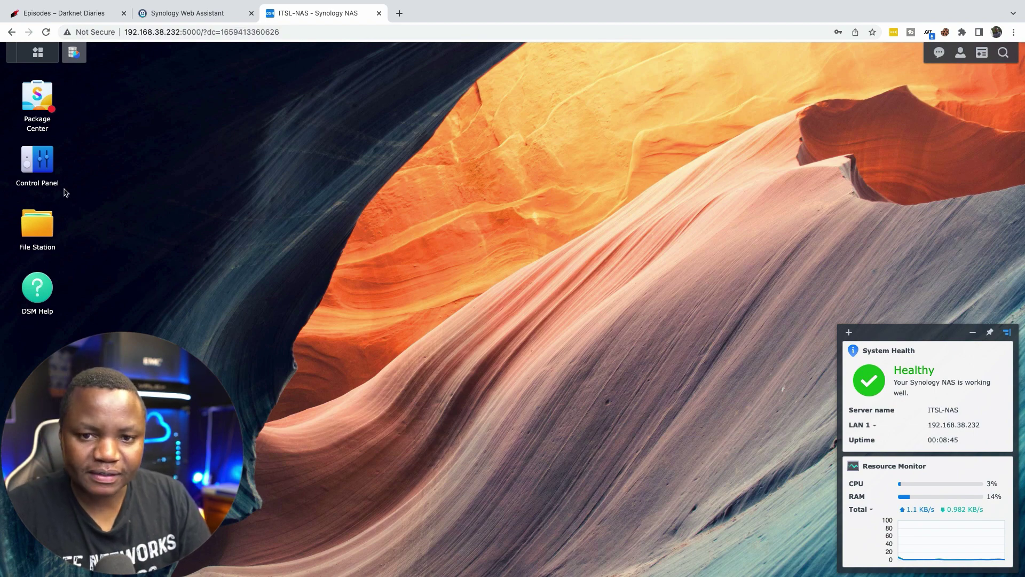
Open Package Center and agree to its Terms of Service
left_click(38, 96)
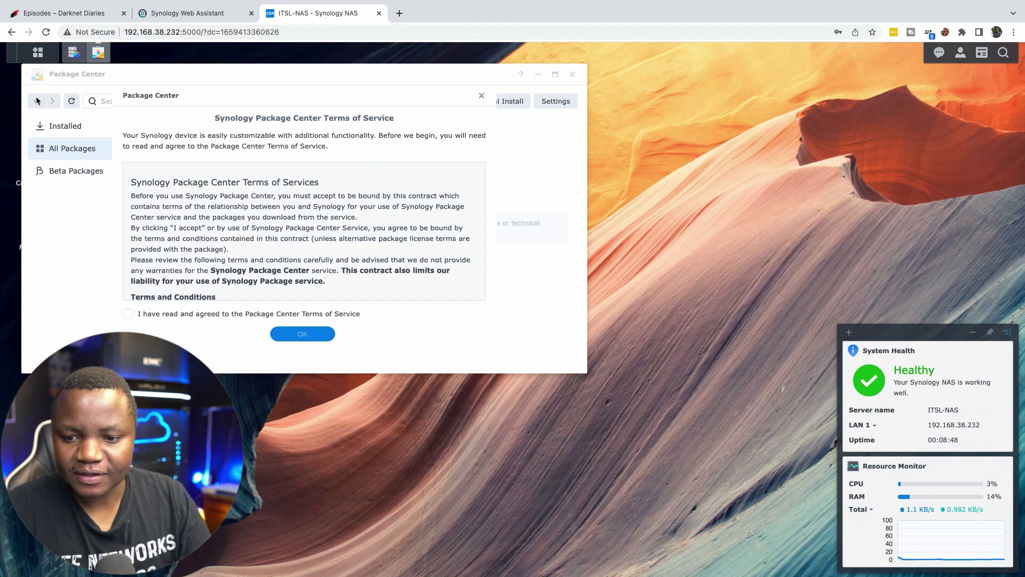
left_click(130, 315)
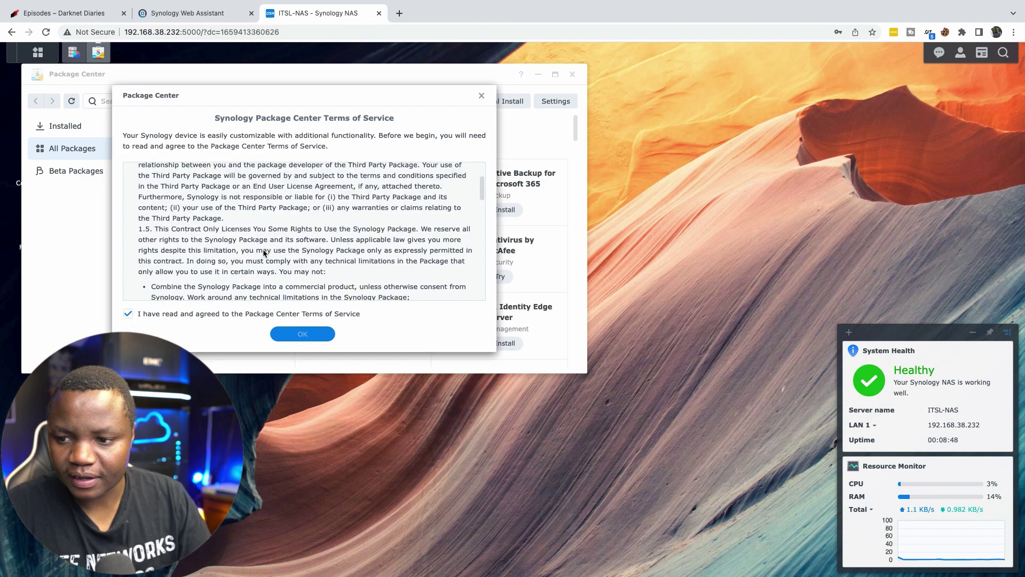
left_click(302, 333)
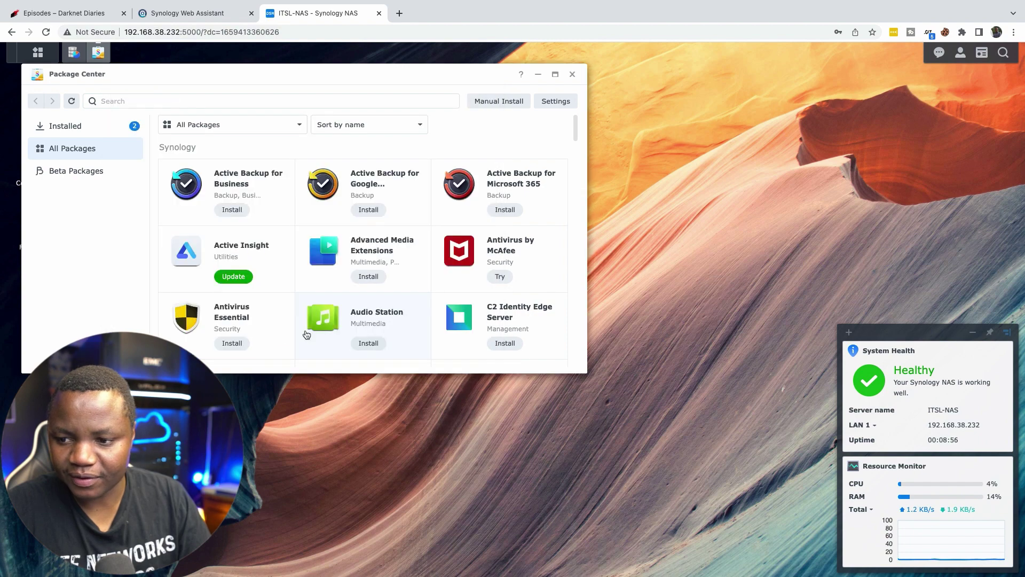
Browse the available packages, search them for PLEX, and minimize Package Center
scroll(370, 234, "down", 5)
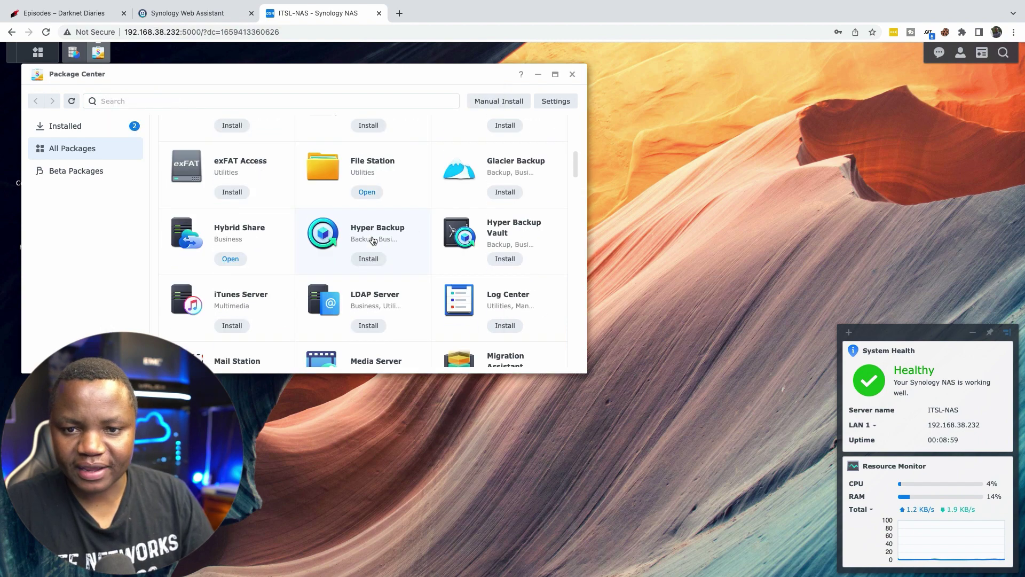
scroll(368, 236, "up", 6)
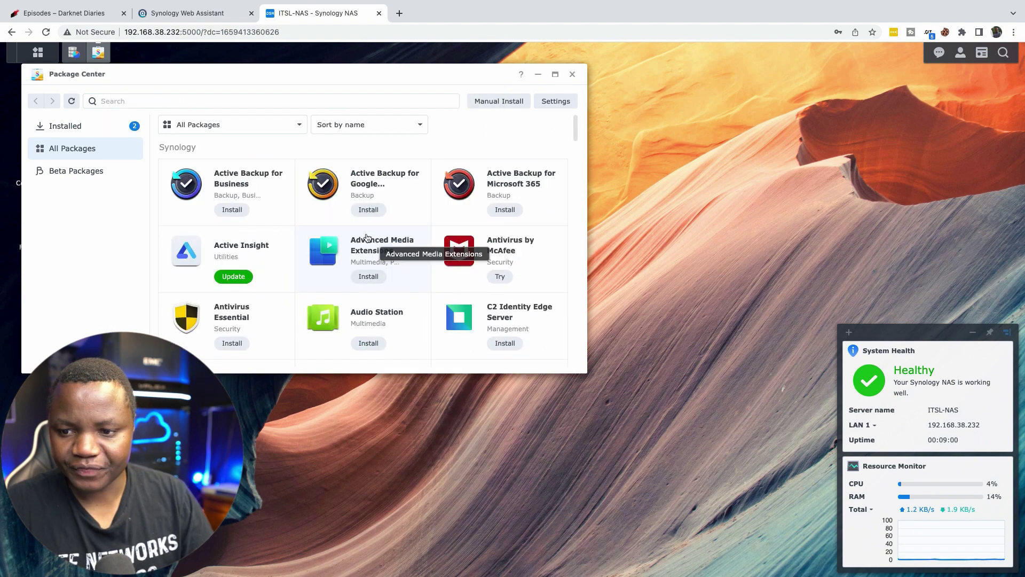
left_click(106, 101)
type("PLEX")
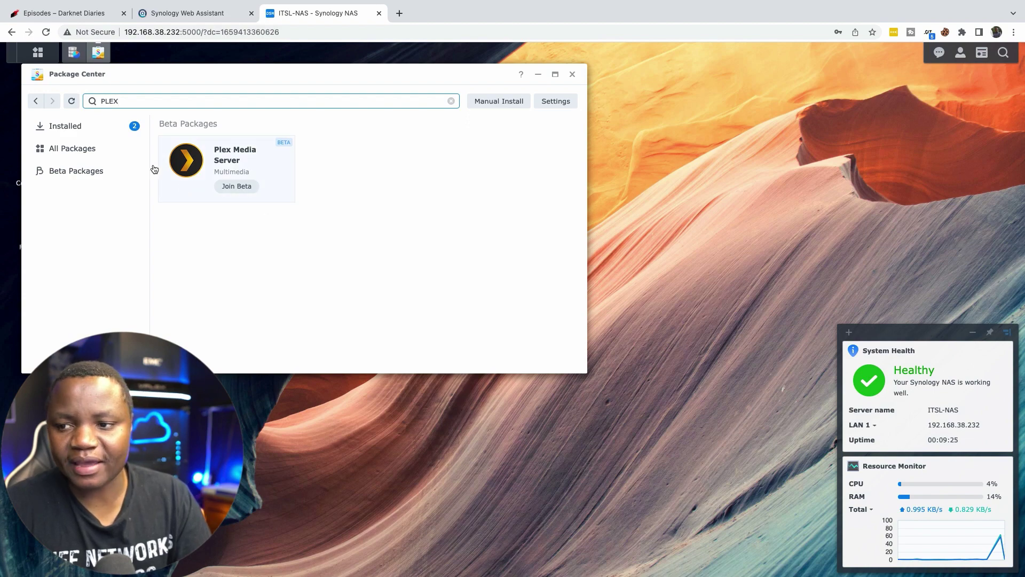
left_click(537, 76)
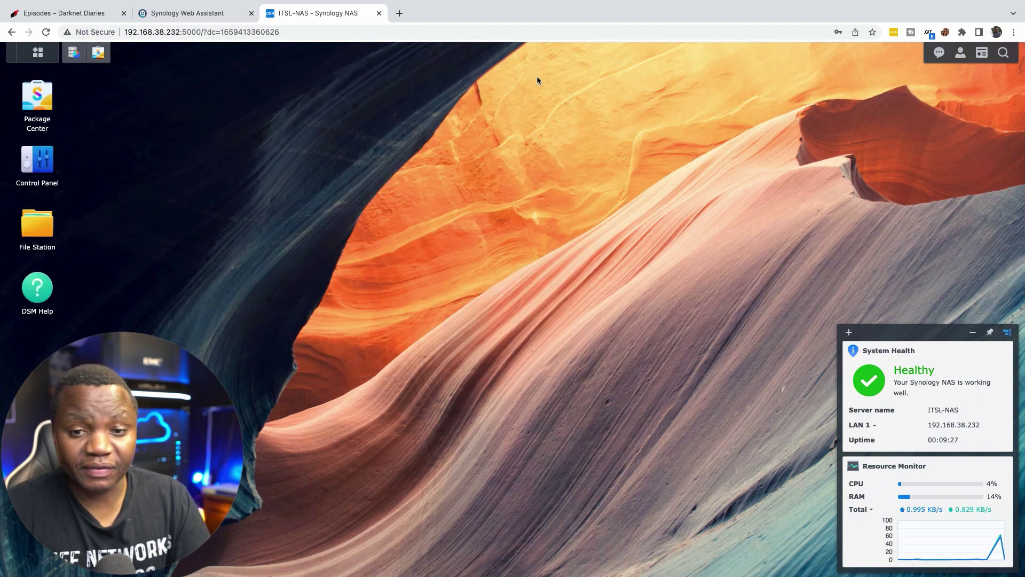
Examine the Info Center in Control Panel, covering general hardware information, device analytics and services
left_click(37, 163)
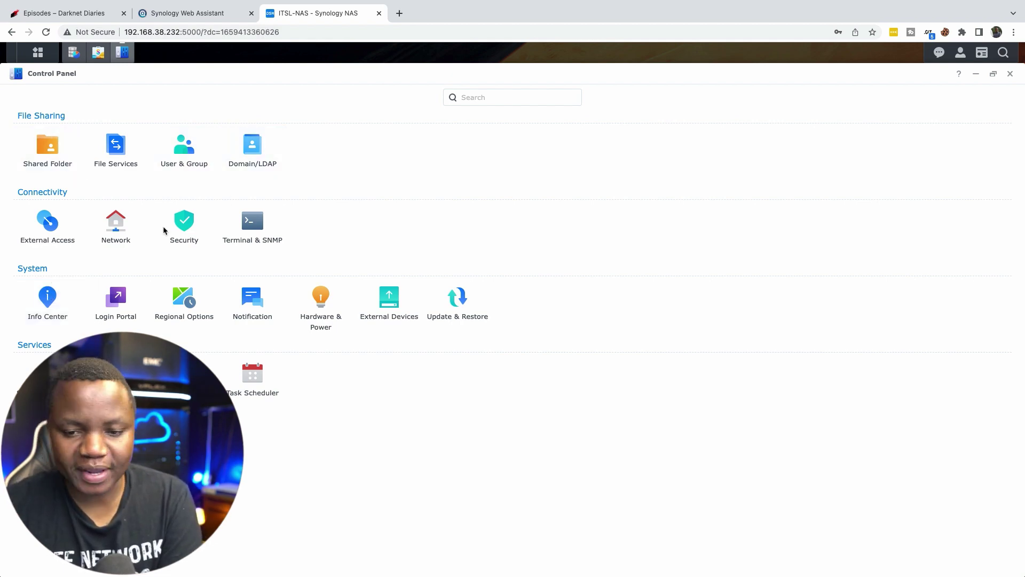
left_click(47, 307)
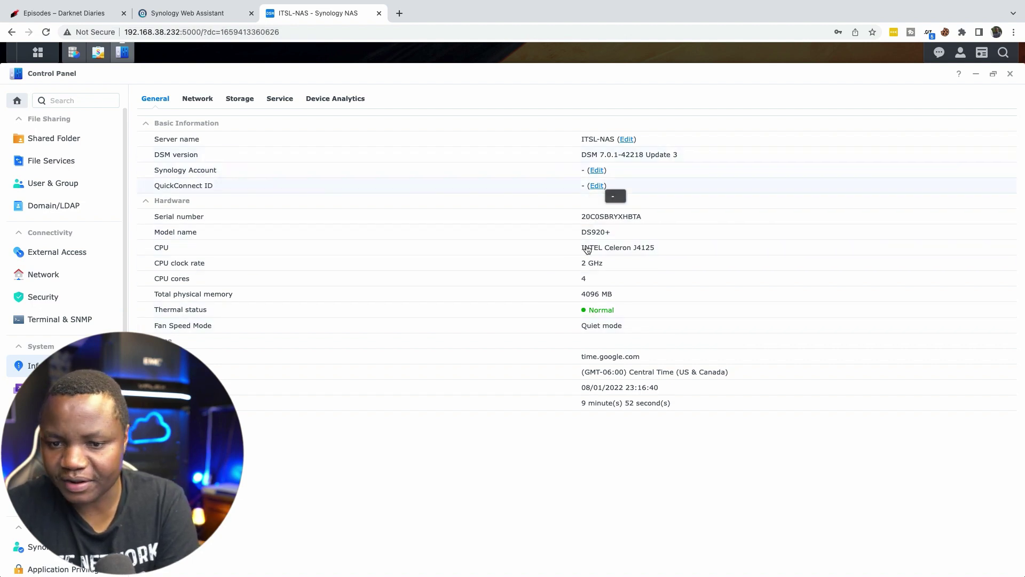
mouse_move(596, 313)
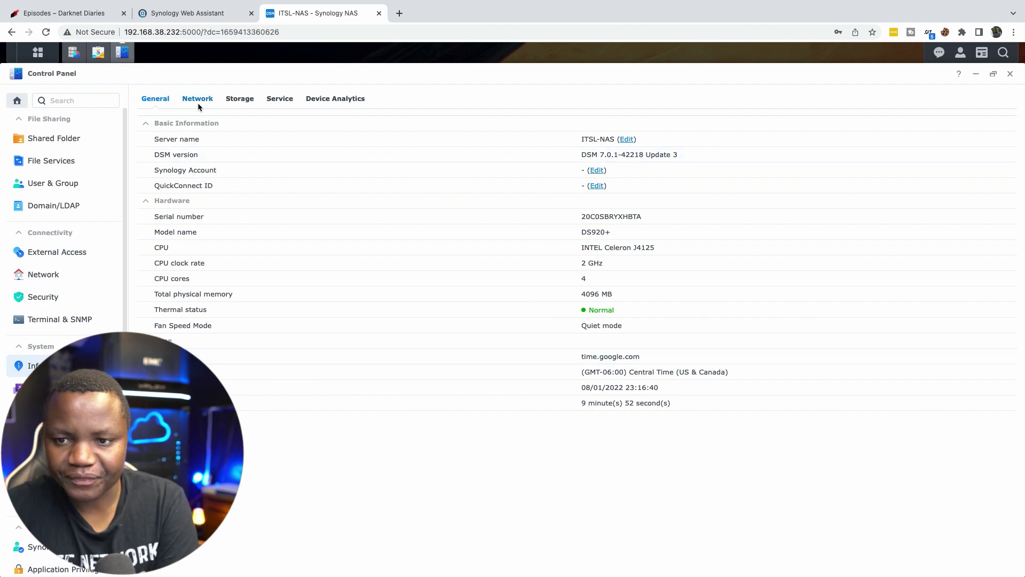
left_click(336, 100)
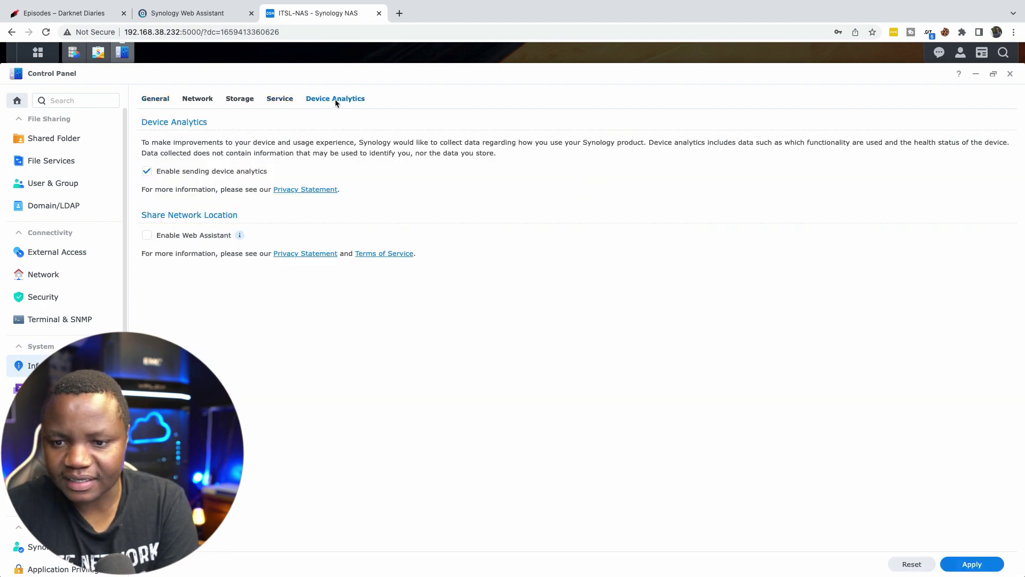
left_click(274, 101)
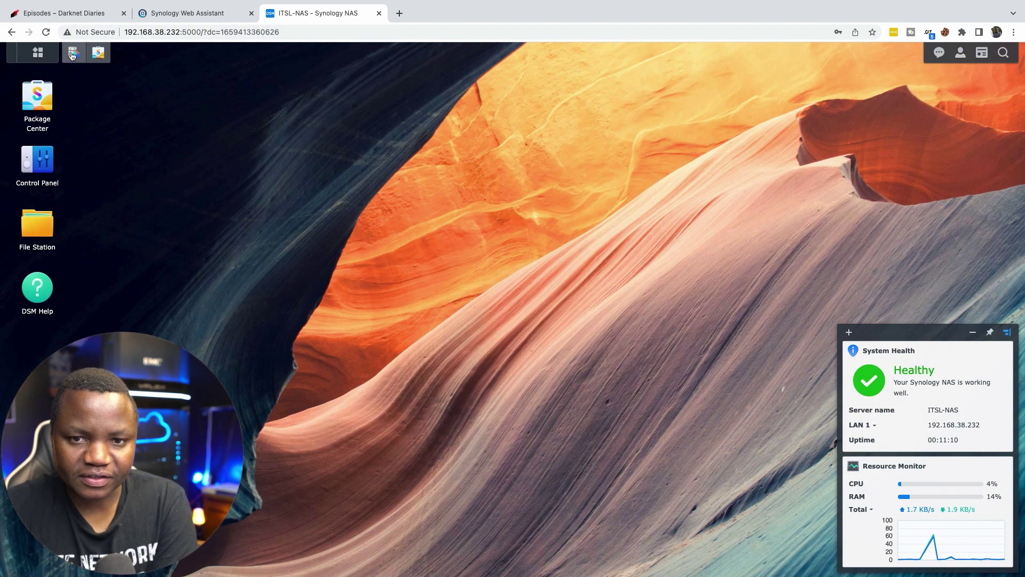
Open Resource Monitor and examine the performance overview, CPU utilization and memory composition
left_click(40, 55)
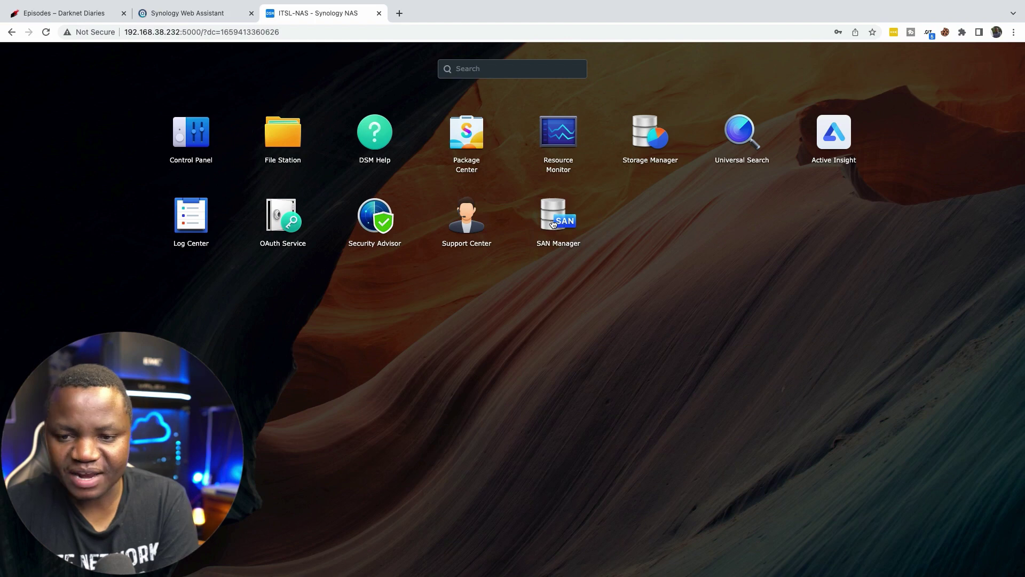
left_click(559, 145)
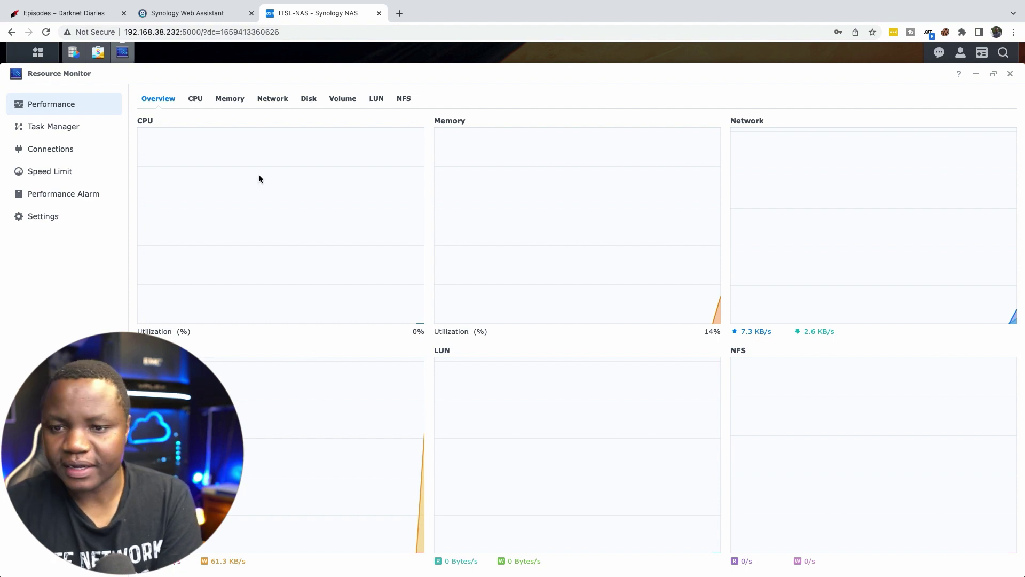
left_click(196, 99)
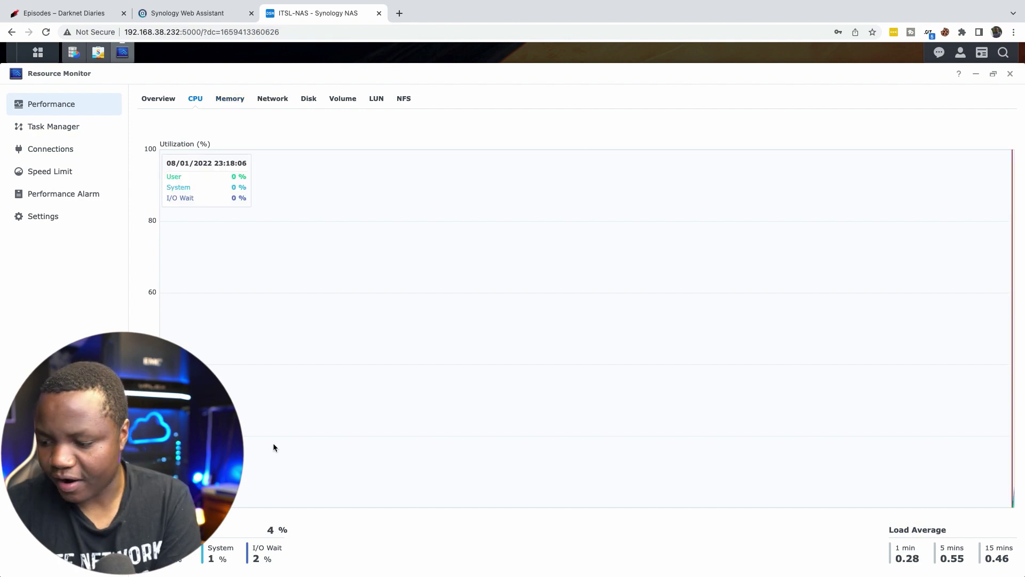
left_click(230, 99)
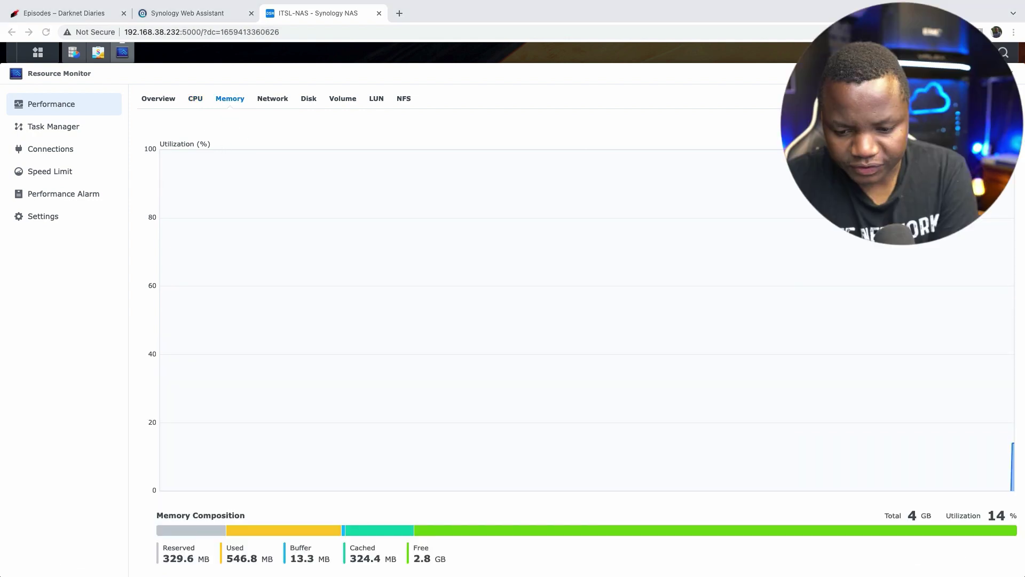